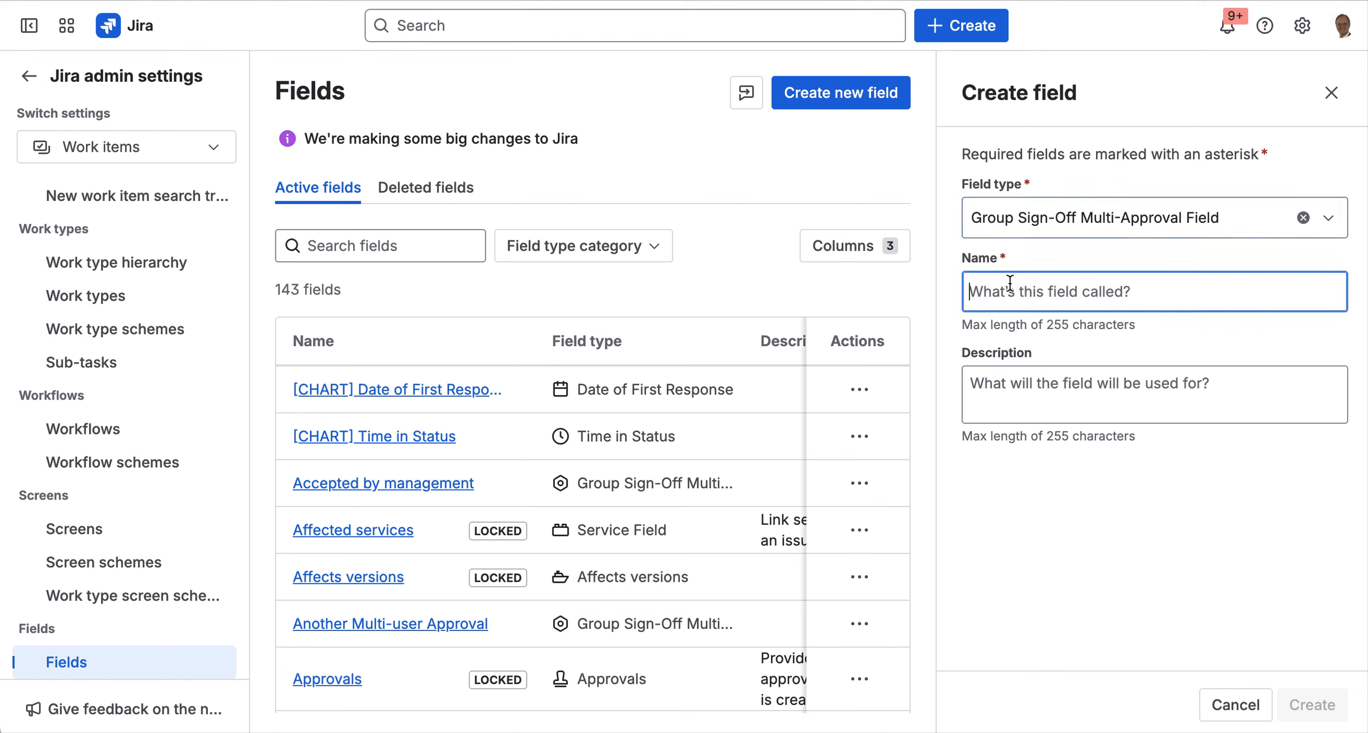
- Create a Group Sign-Off Multi-Approval Field named 'my approvals'
type("my a")
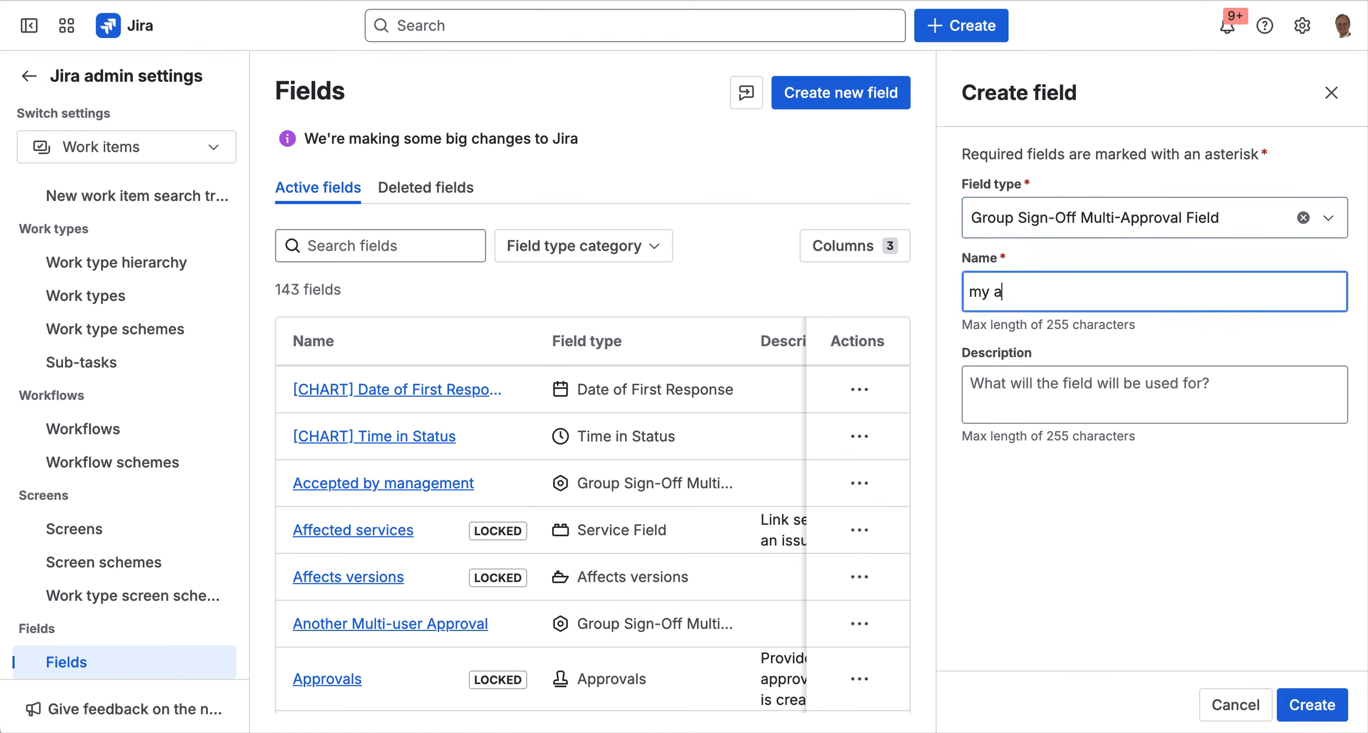
type("pprovals")
left_click(1316, 701)
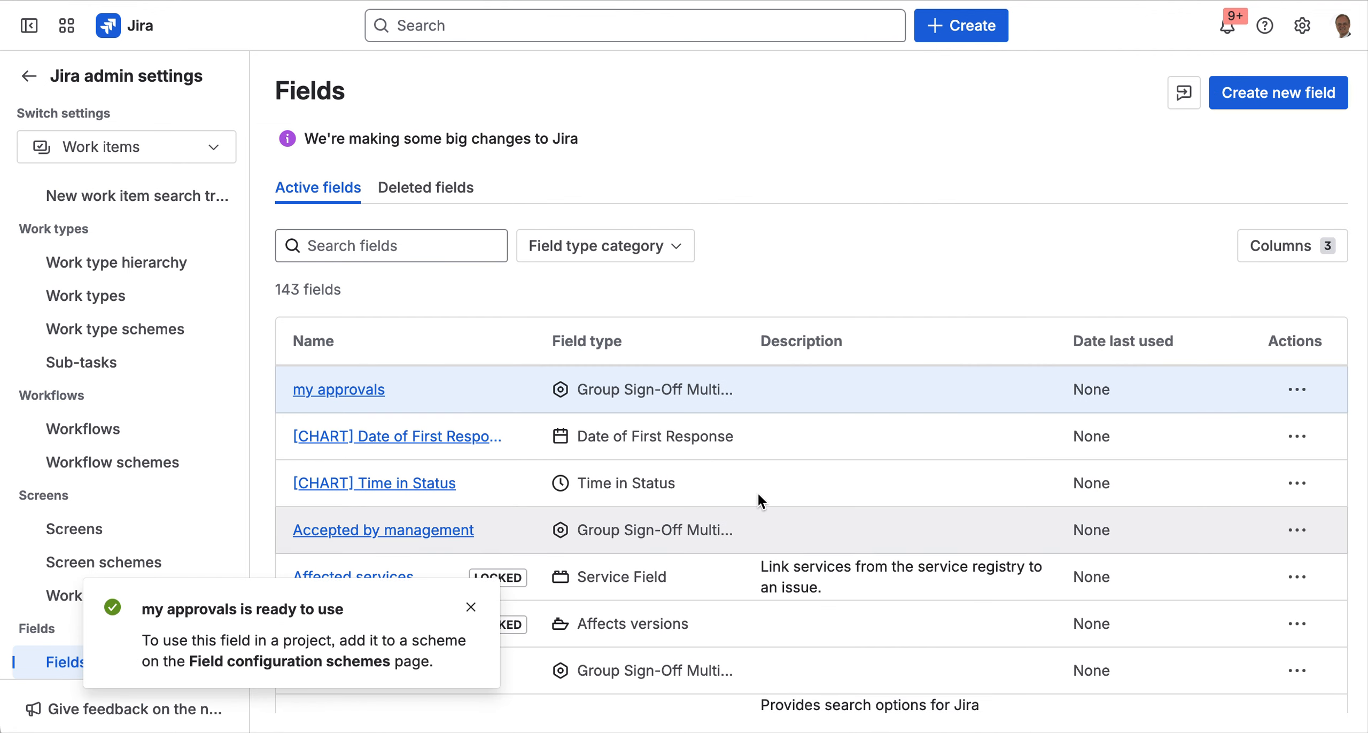
- Open the custom field config for 'my approvals' from its Contexts and default values page
left_click(1297, 389)
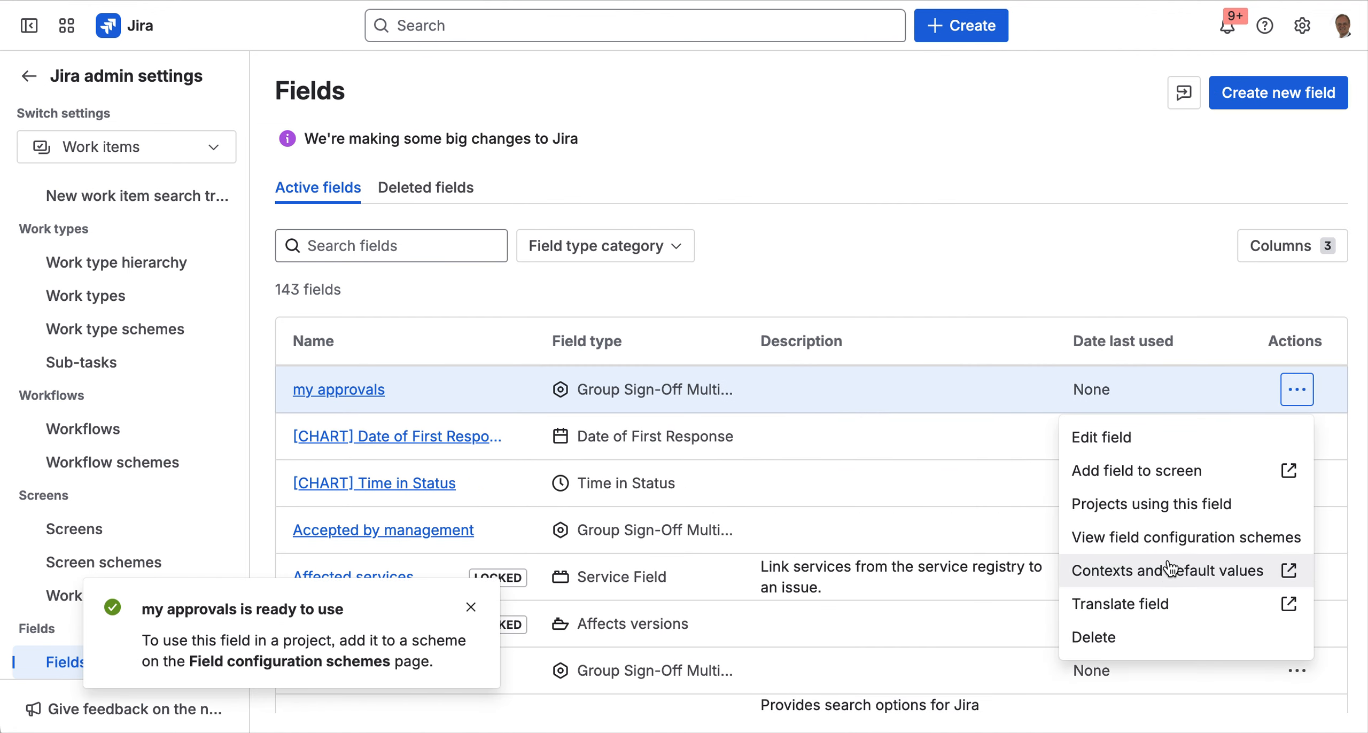
left_click(1165, 570)
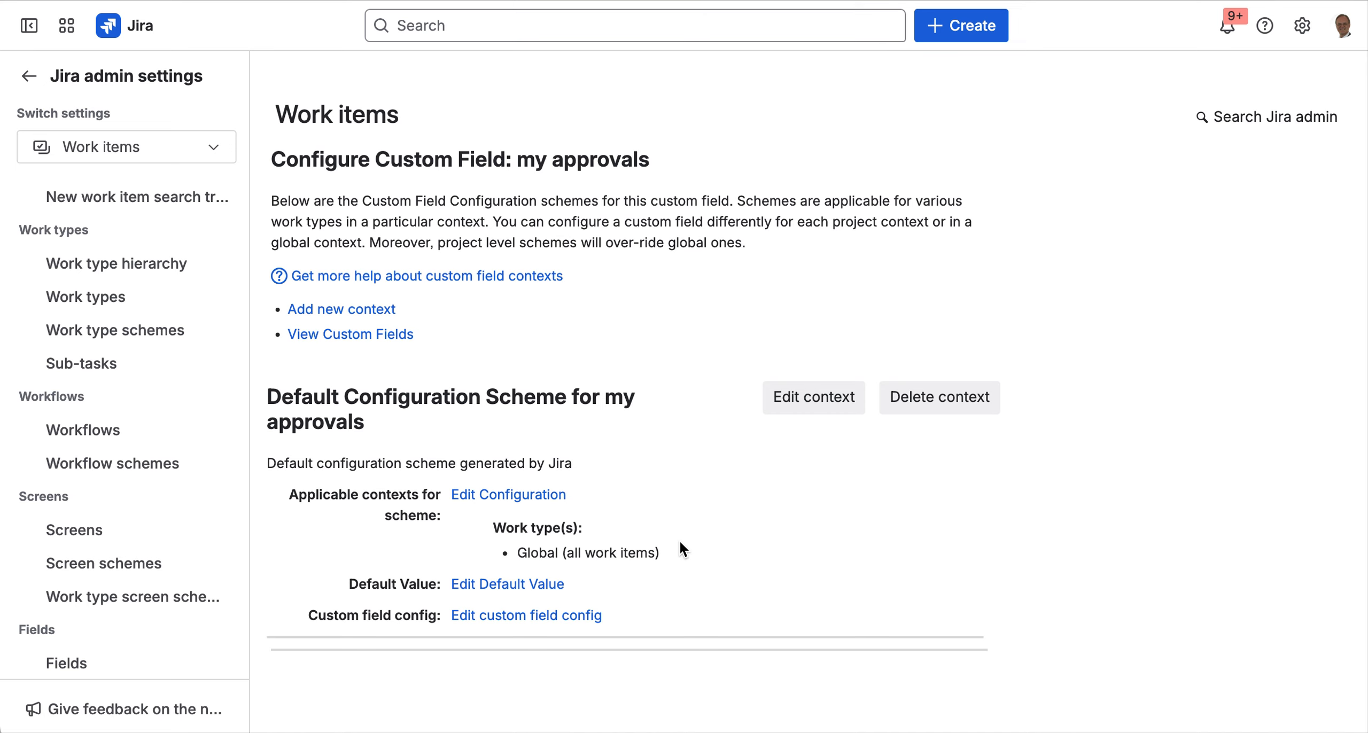
left_click(492, 619)
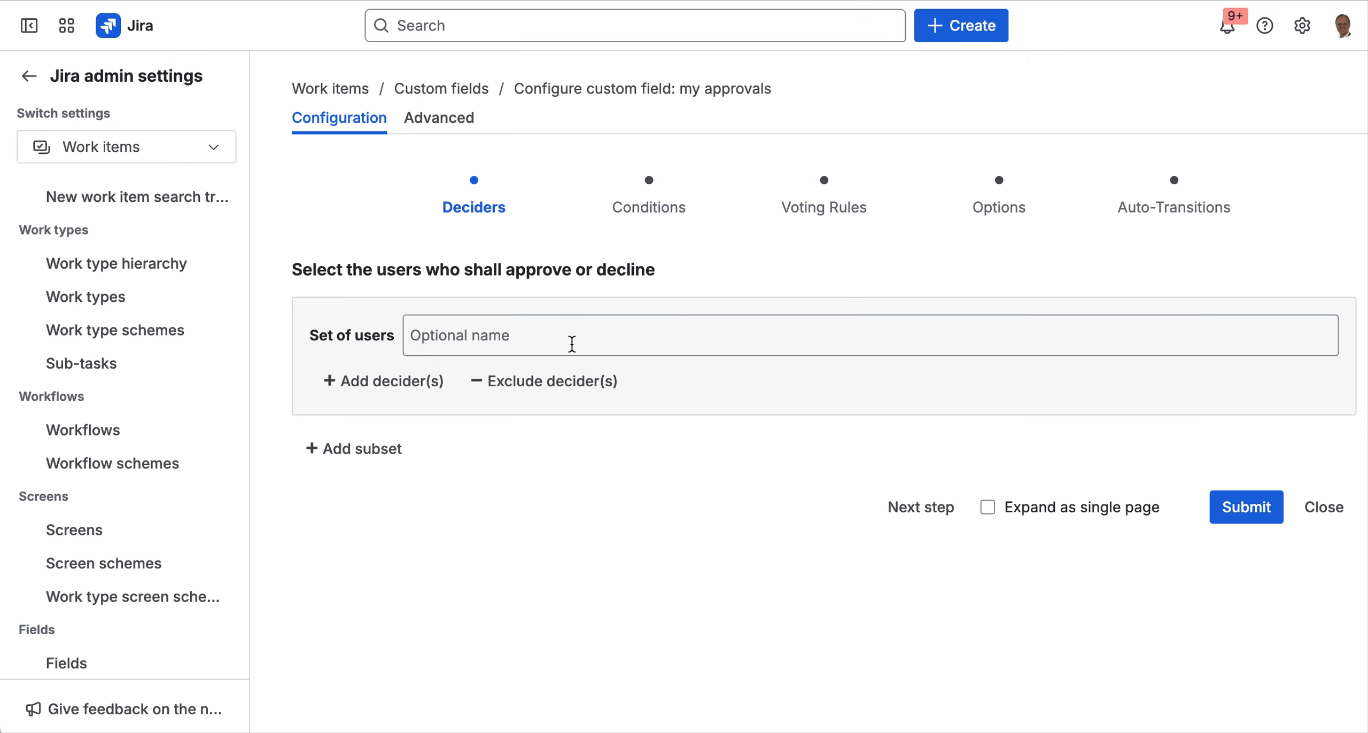
- Name the decider set 'top management' and add the Administrator project role as a decider
left_click(434, 336)
type("top management")
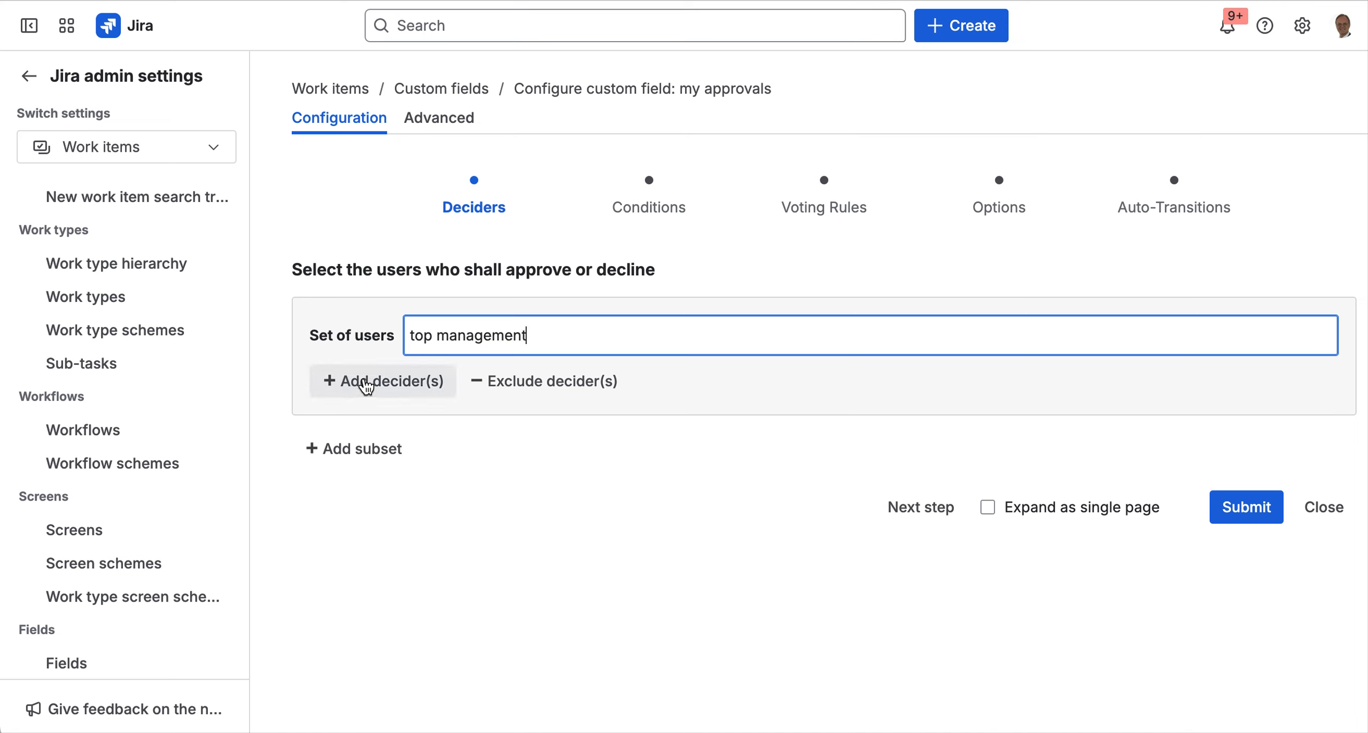
left_click(366, 382)
left_click(501, 389)
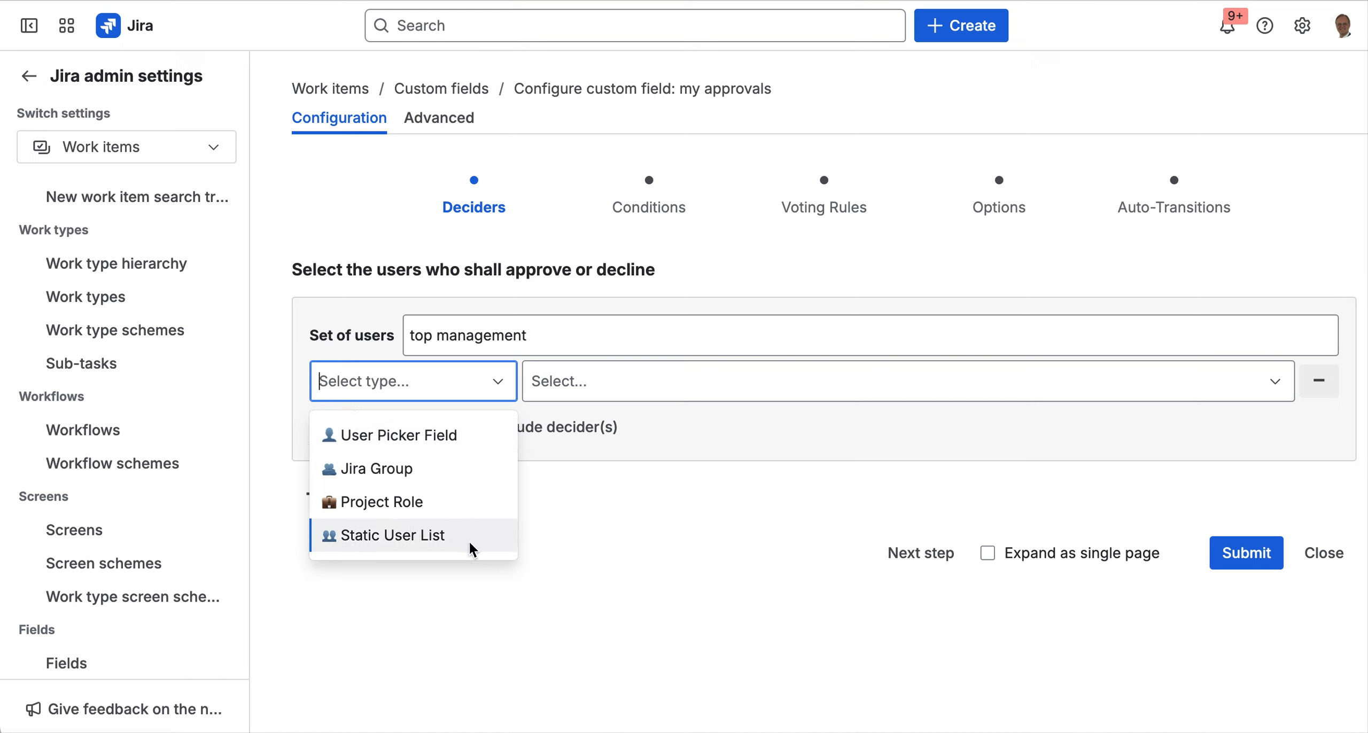
left_click(468, 503)
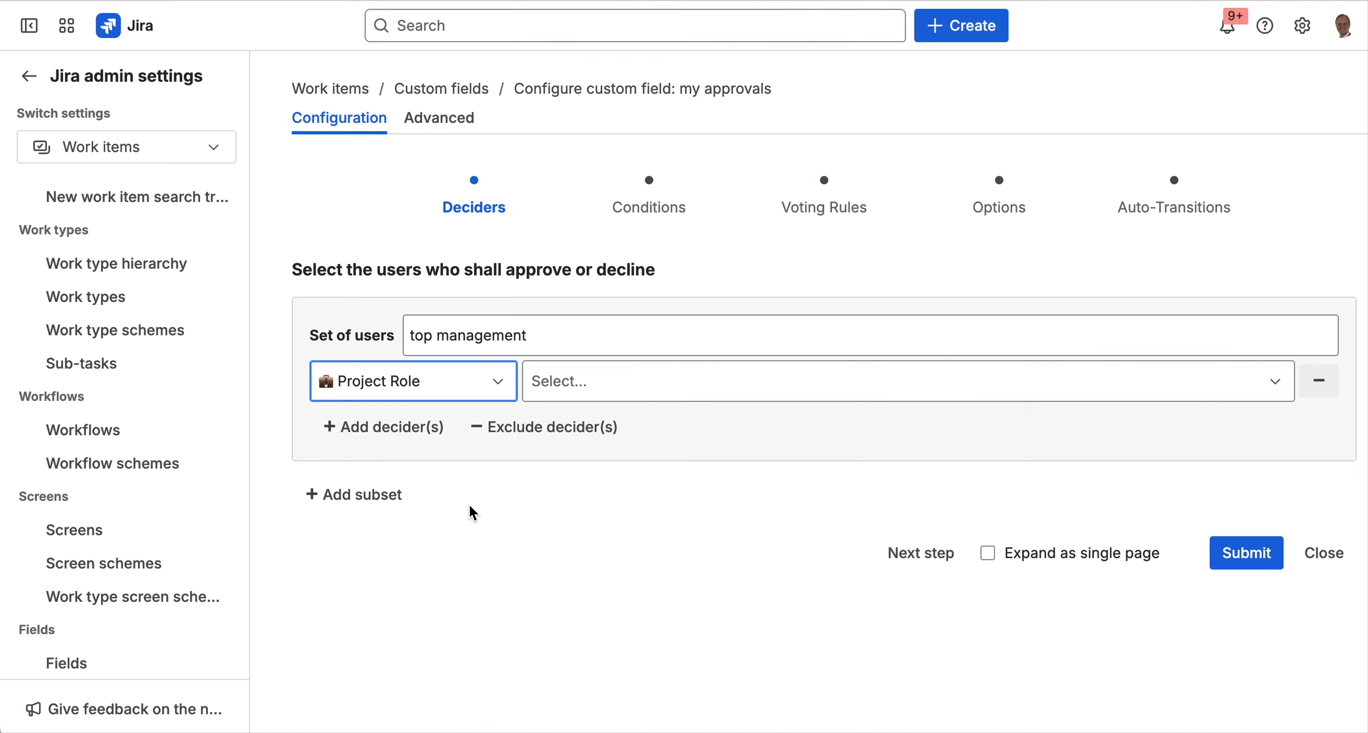
left_click(629, 385)
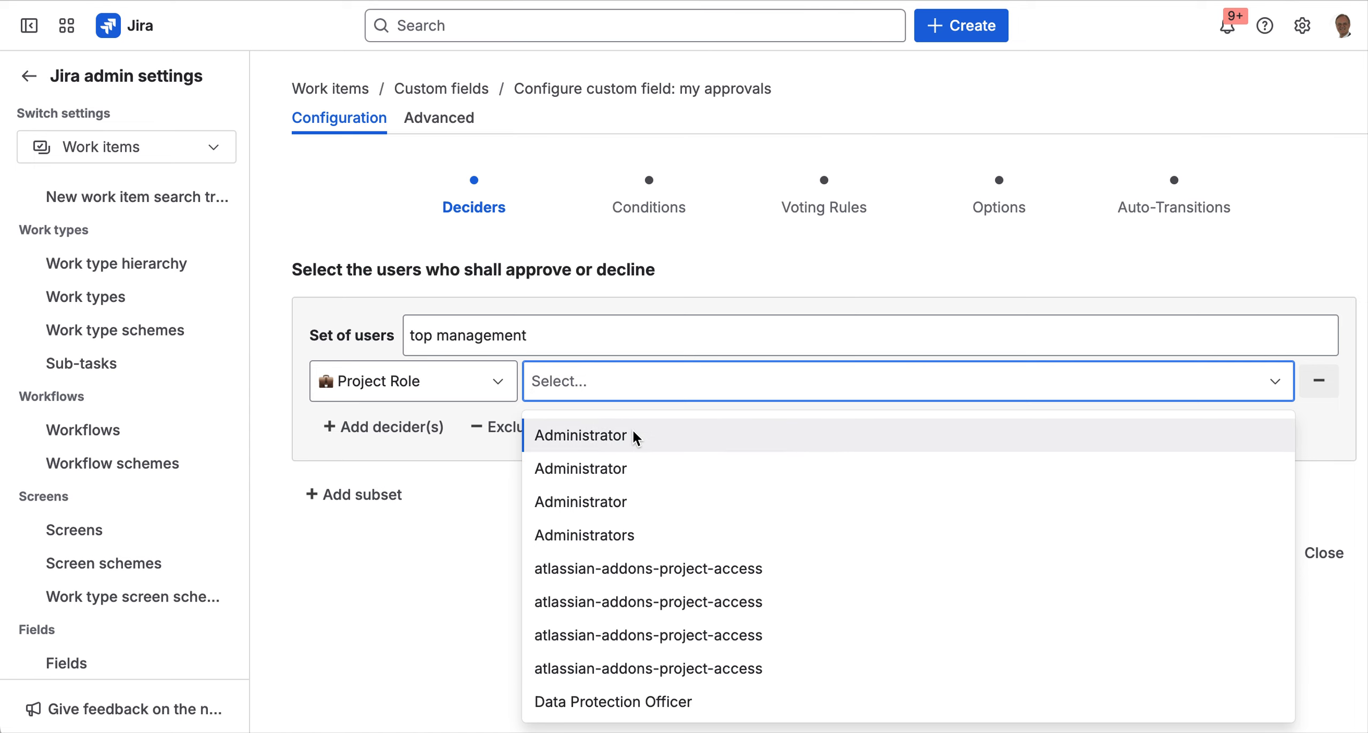
left_click(629, 468)
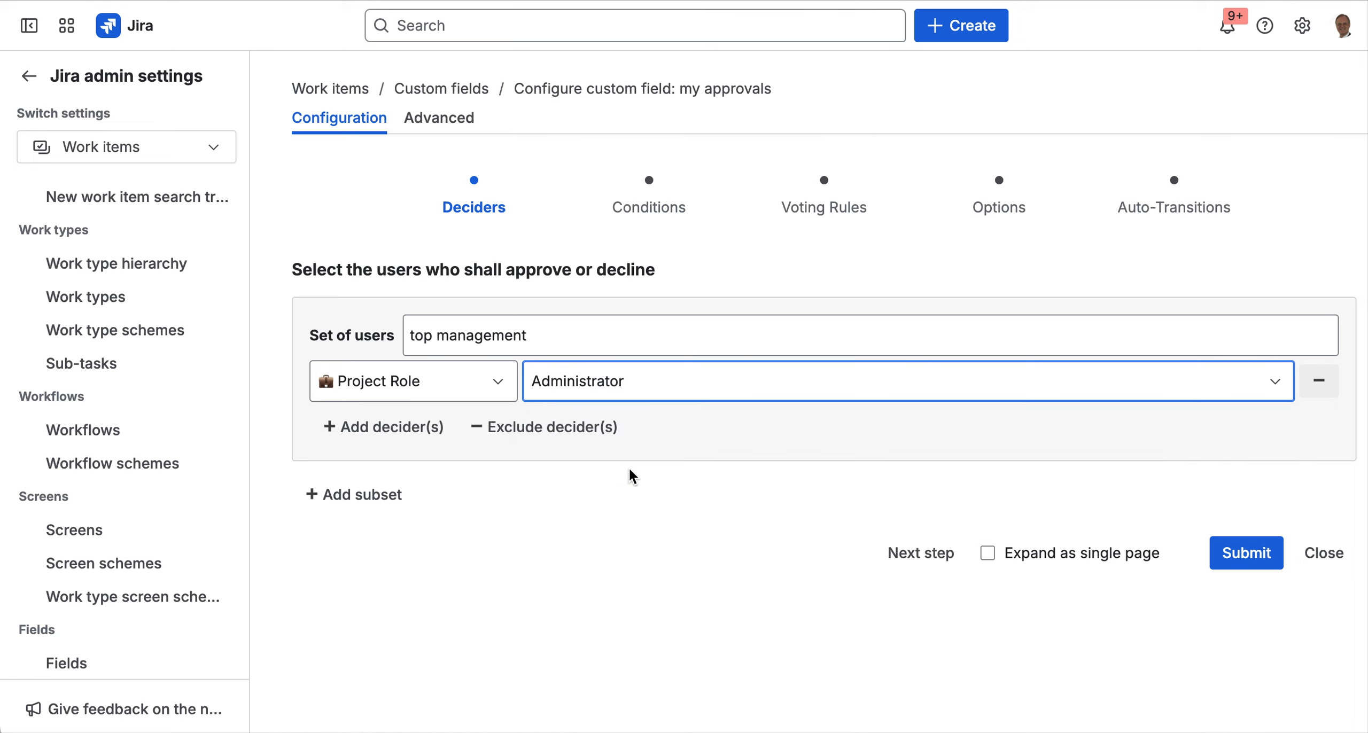
- Add the jira-administrators Jira group as a second decider and continue to Conditions
left_click(422, 427)
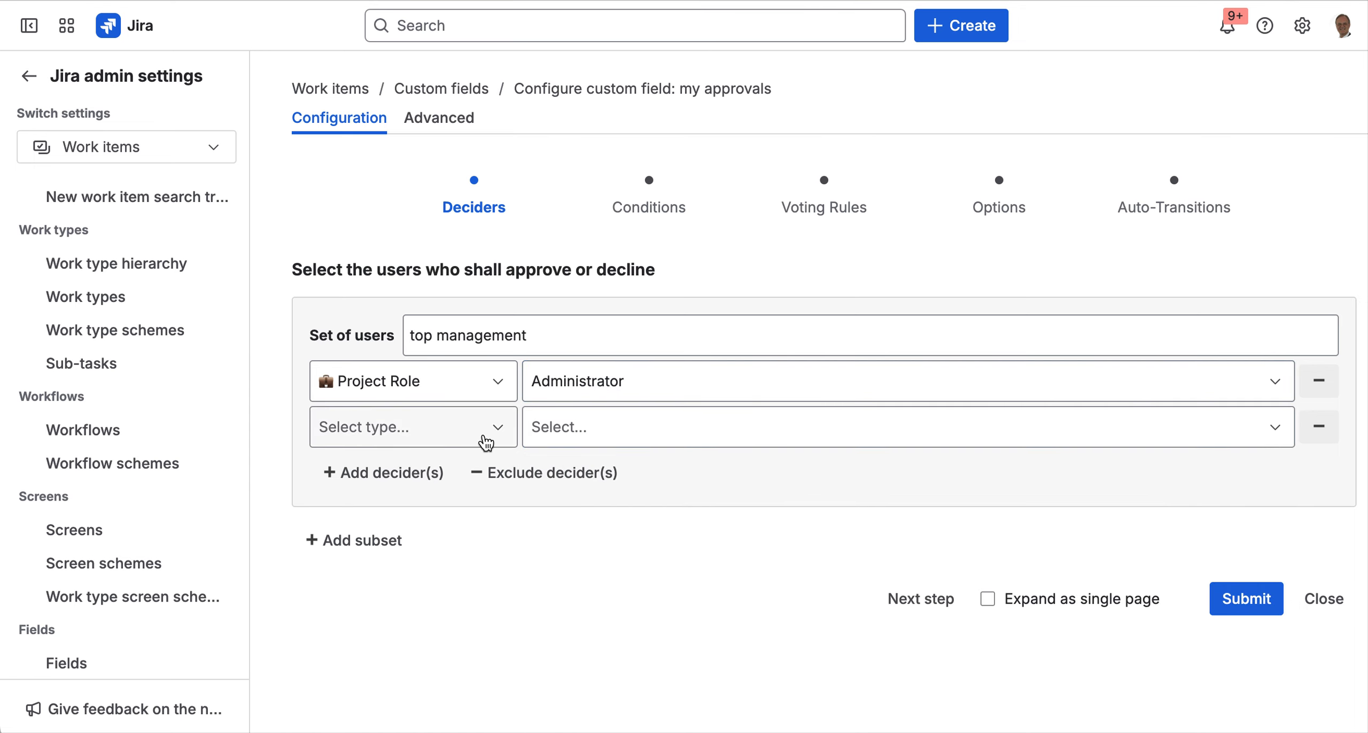
left_click(495, 439)
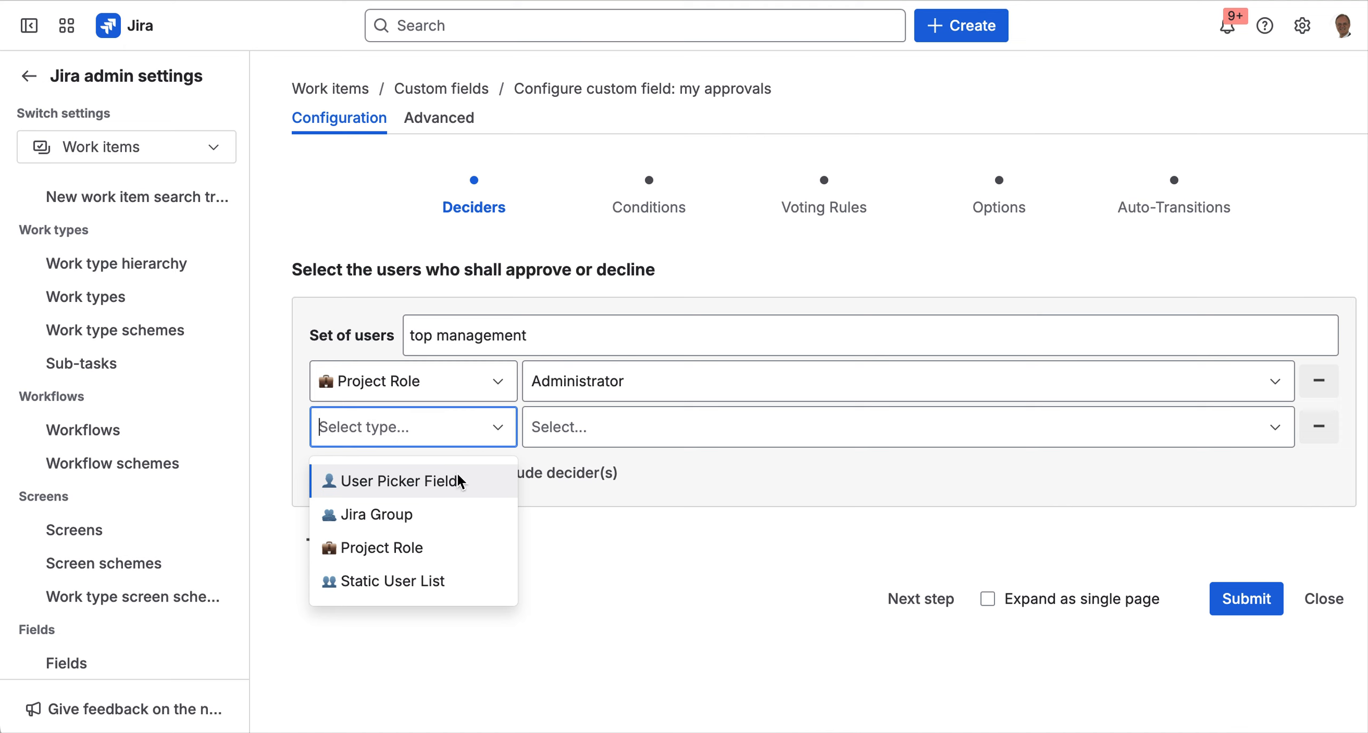
left_click(416, 512)
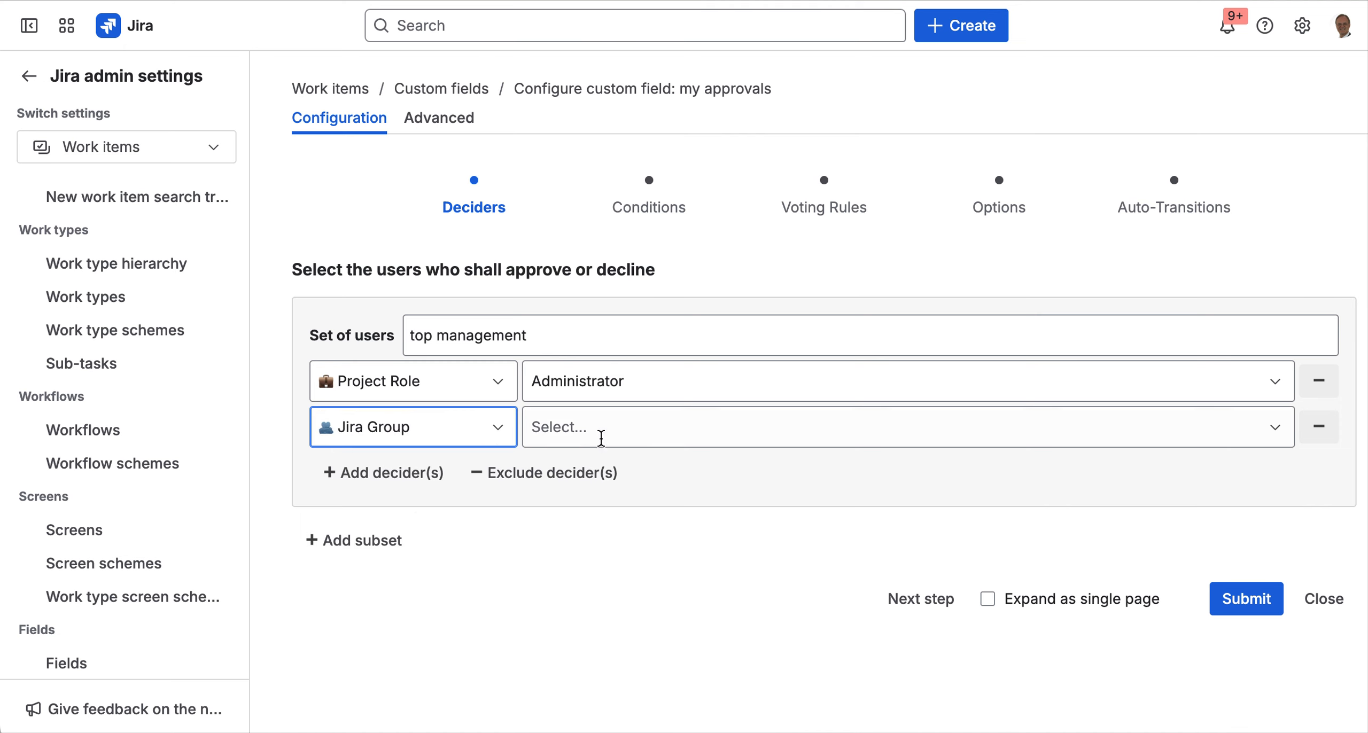
left_click(621, 425)
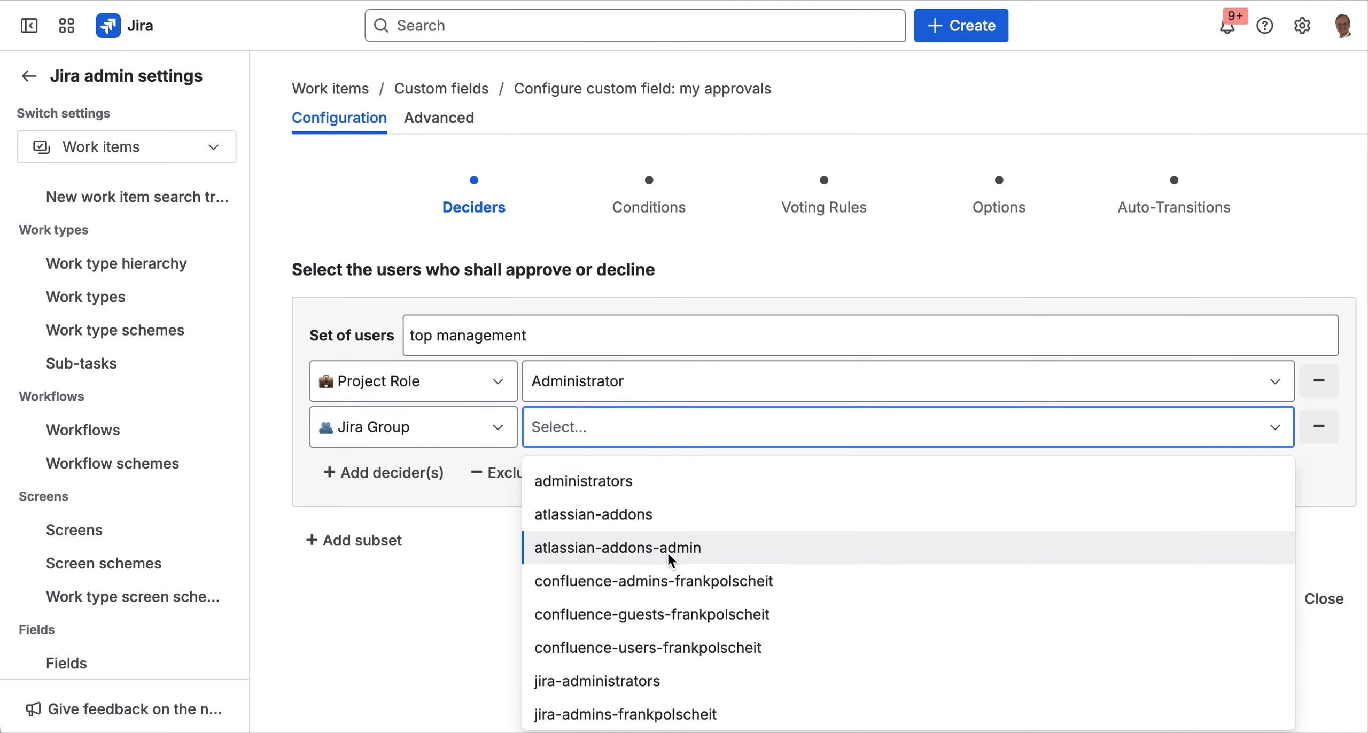
left_click(644, 685)
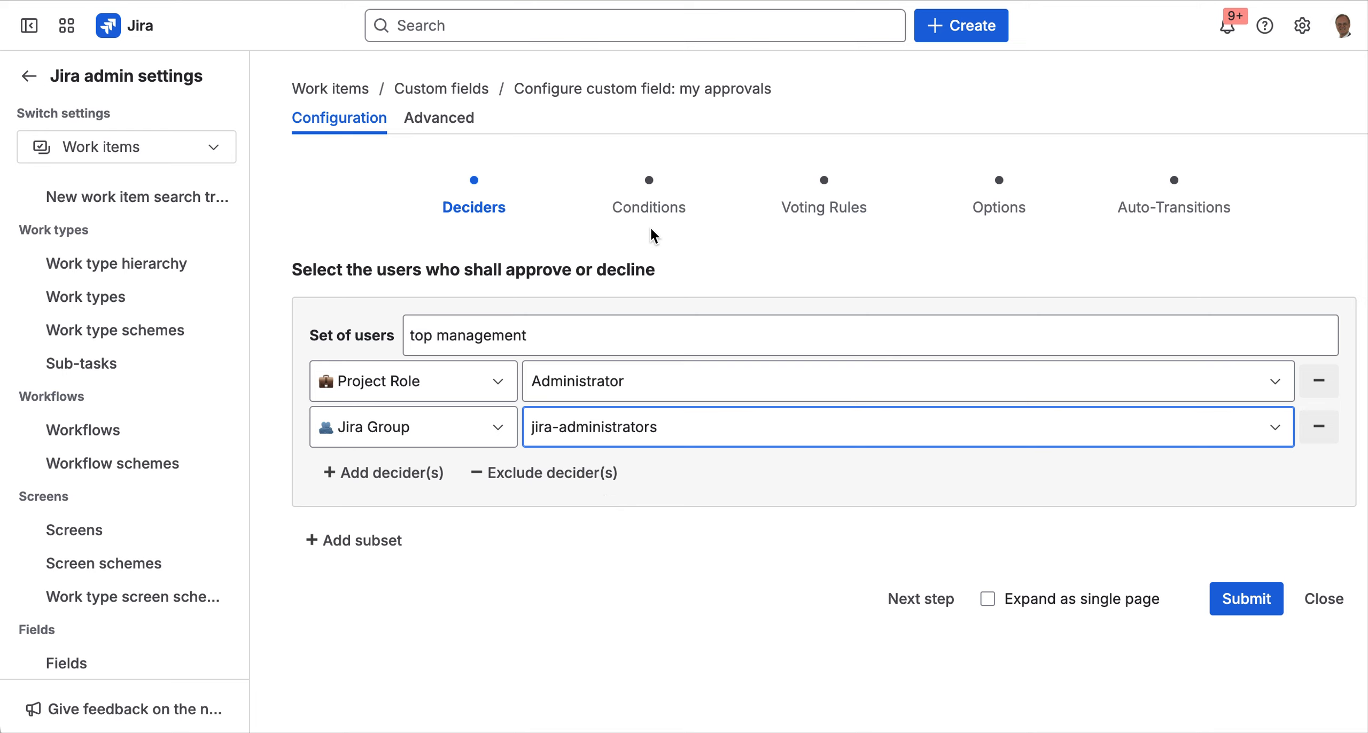
left_click(926, 605)
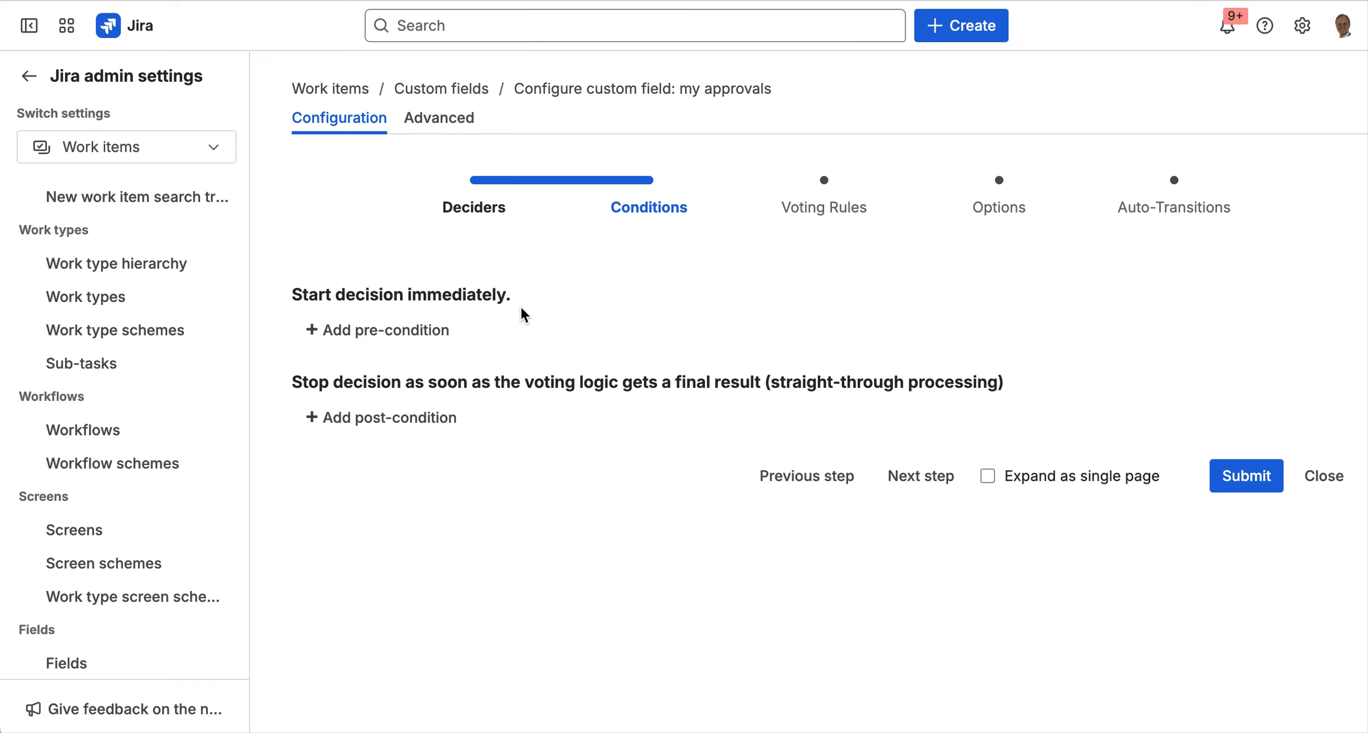
- Add a start pre-condition on the Status field with an equals operator
left_click(410, 328)
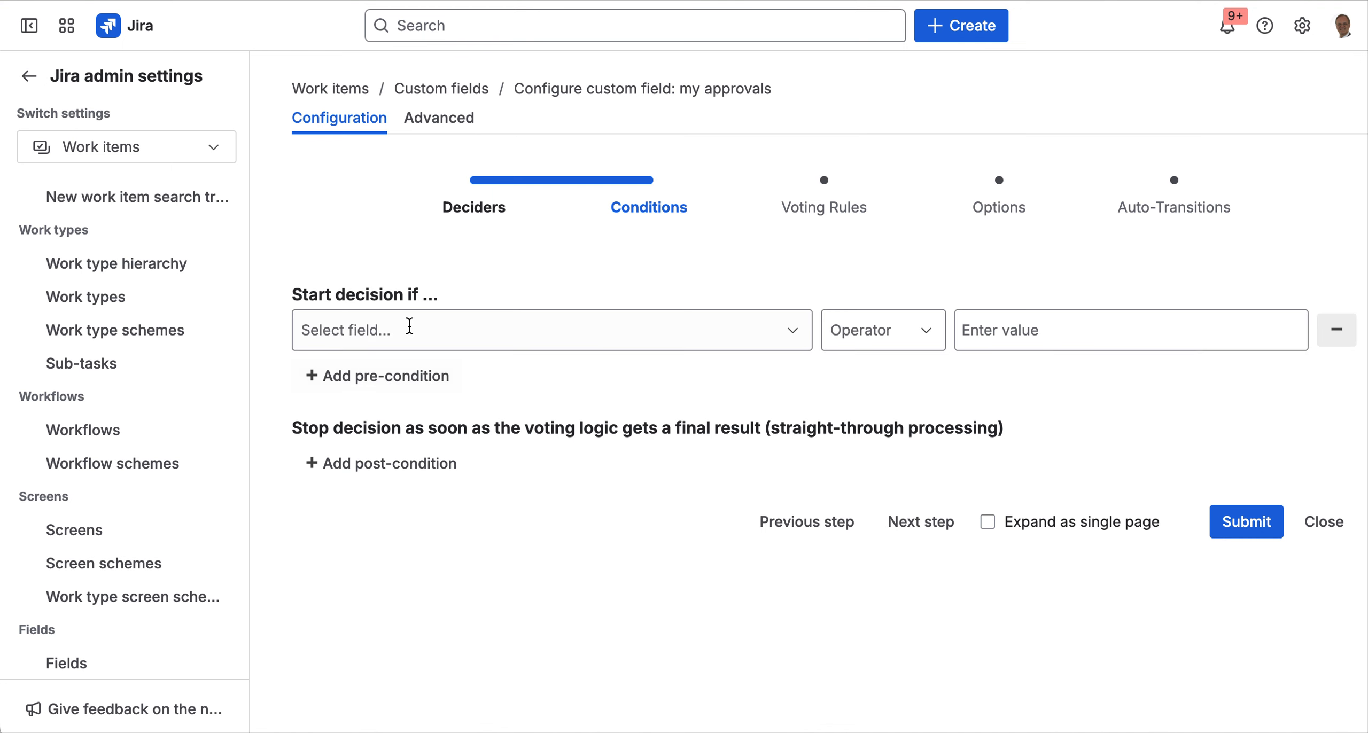
left_click(410, 327)
type("status")
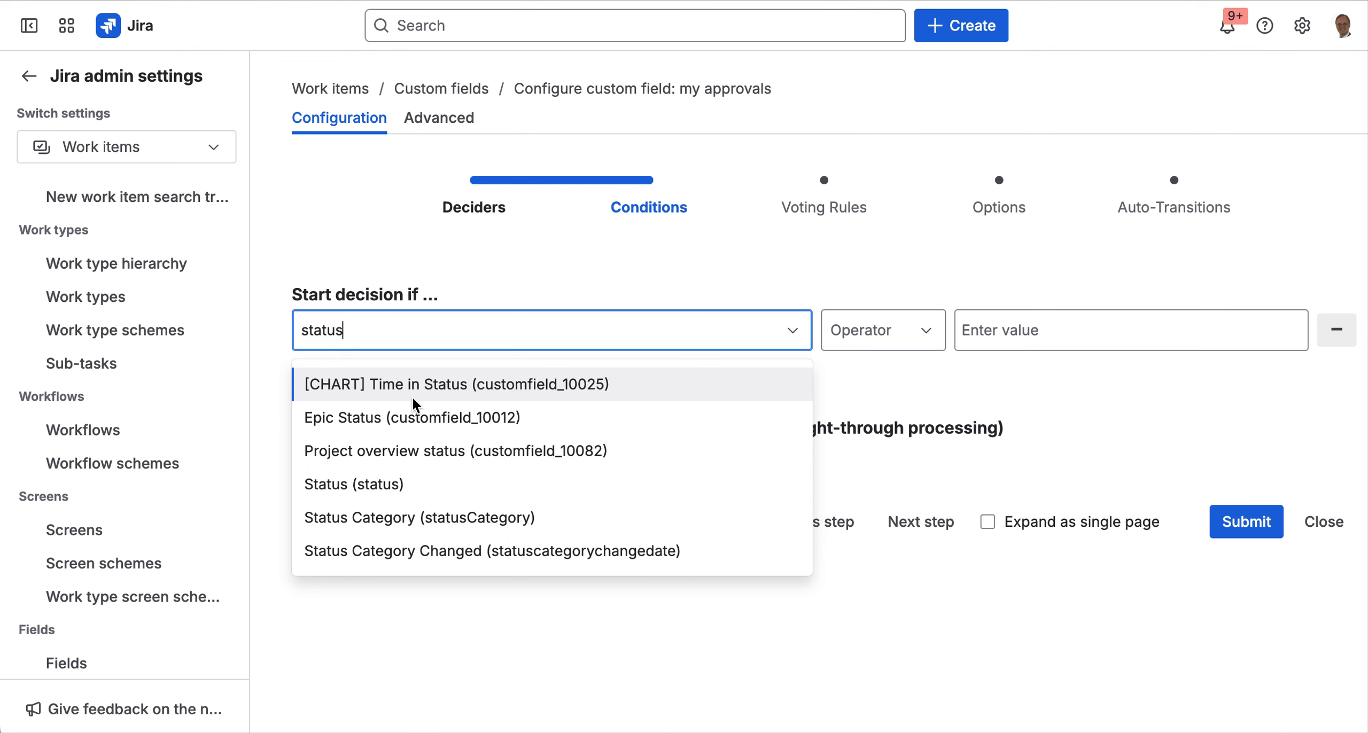
left_click(411, 484)
left_click(860, 342)
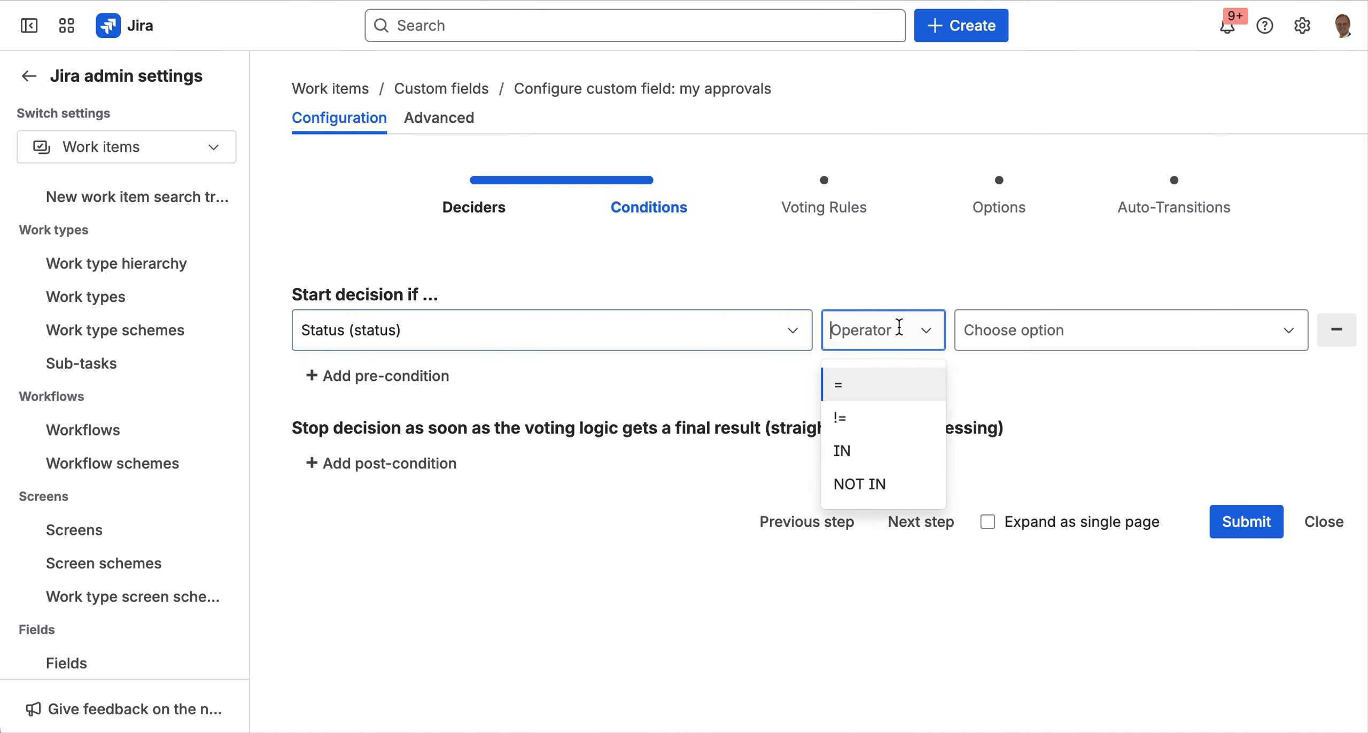
left_click(876, 385)
left_click(1023, 328)
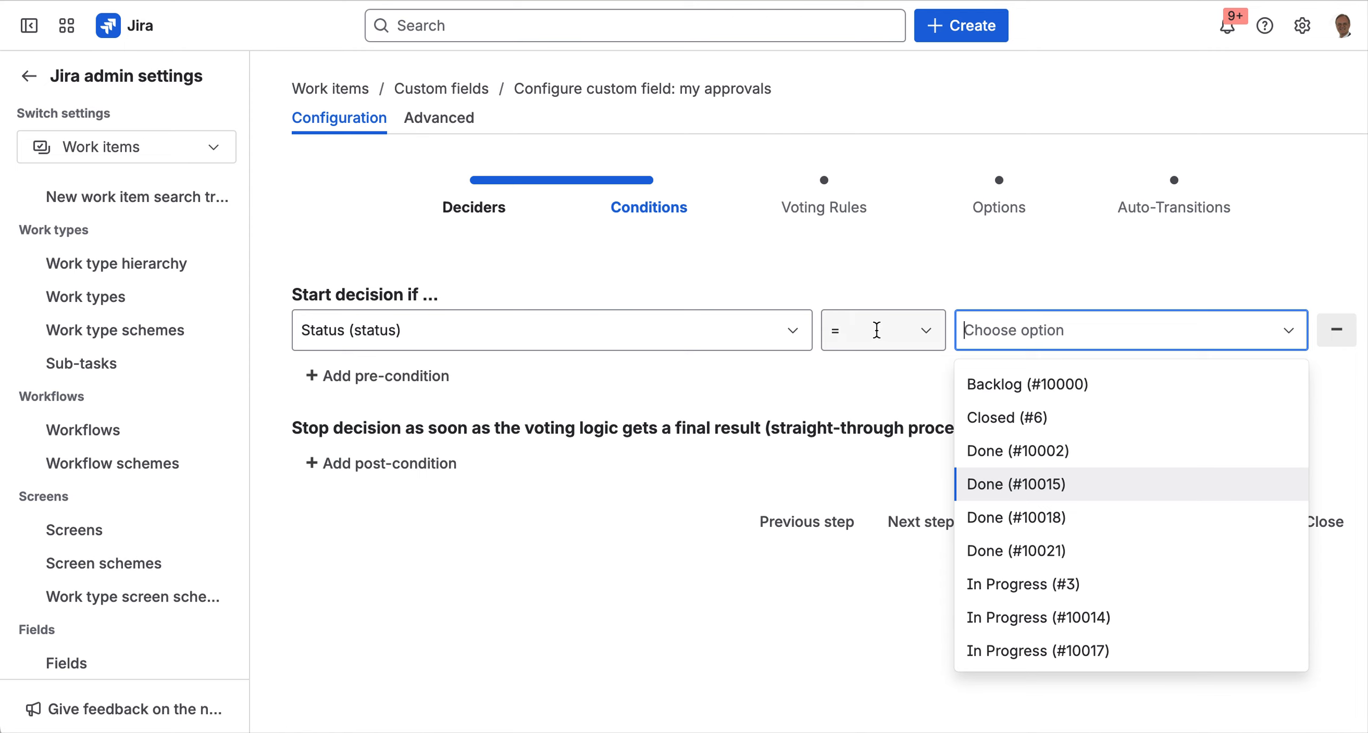
- Switch the operator to IN and pick In Progress #3, #10014, #10017 and #10020
left_click(930, 340)
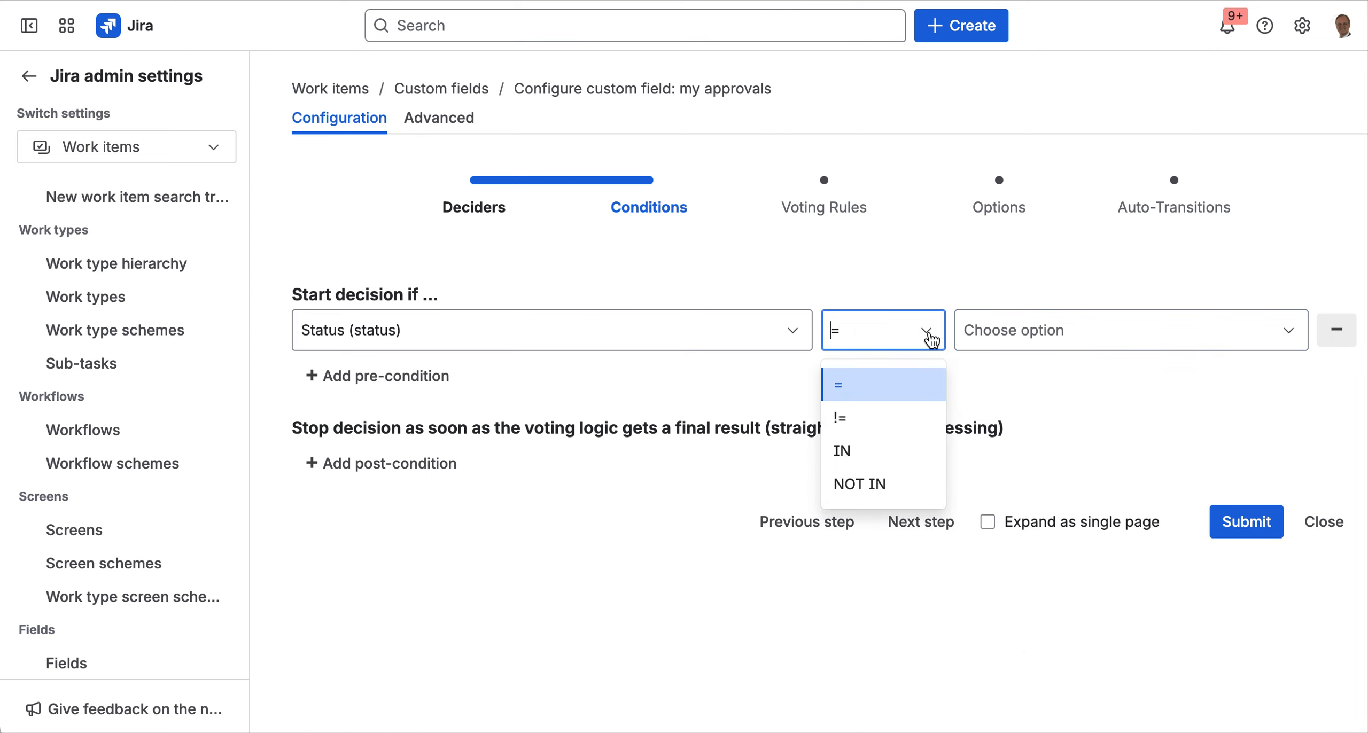
left_click(886, 450)
left_click(1031, 334)
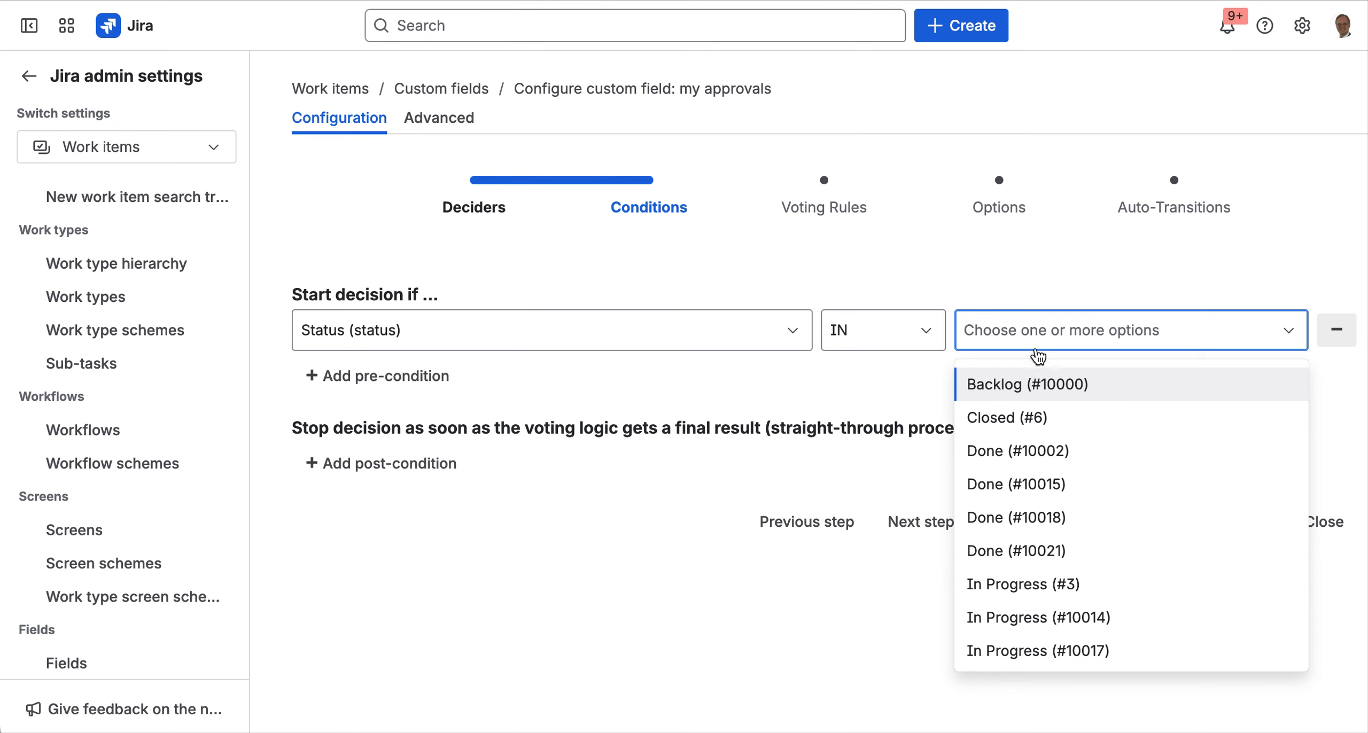
left_click(1049, 582)
left_click(1154, 339)
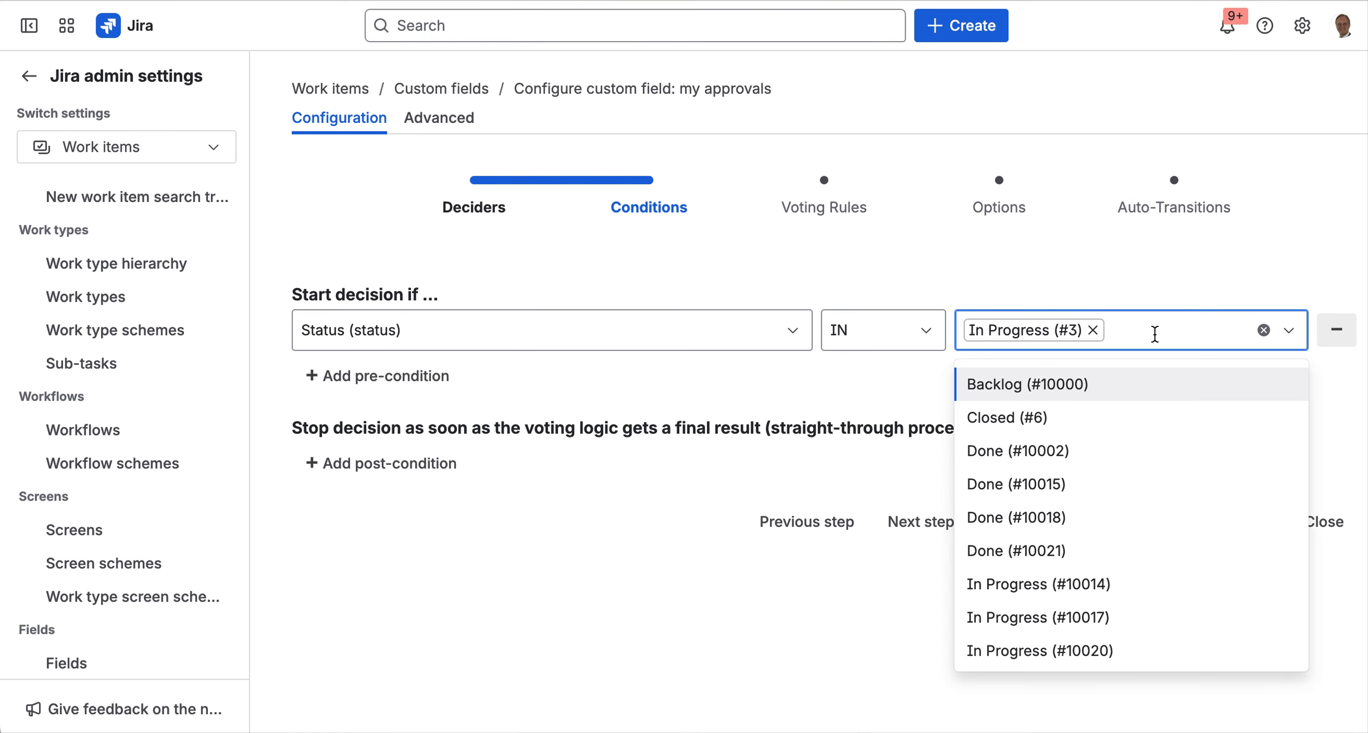
left_click(1082, 590)
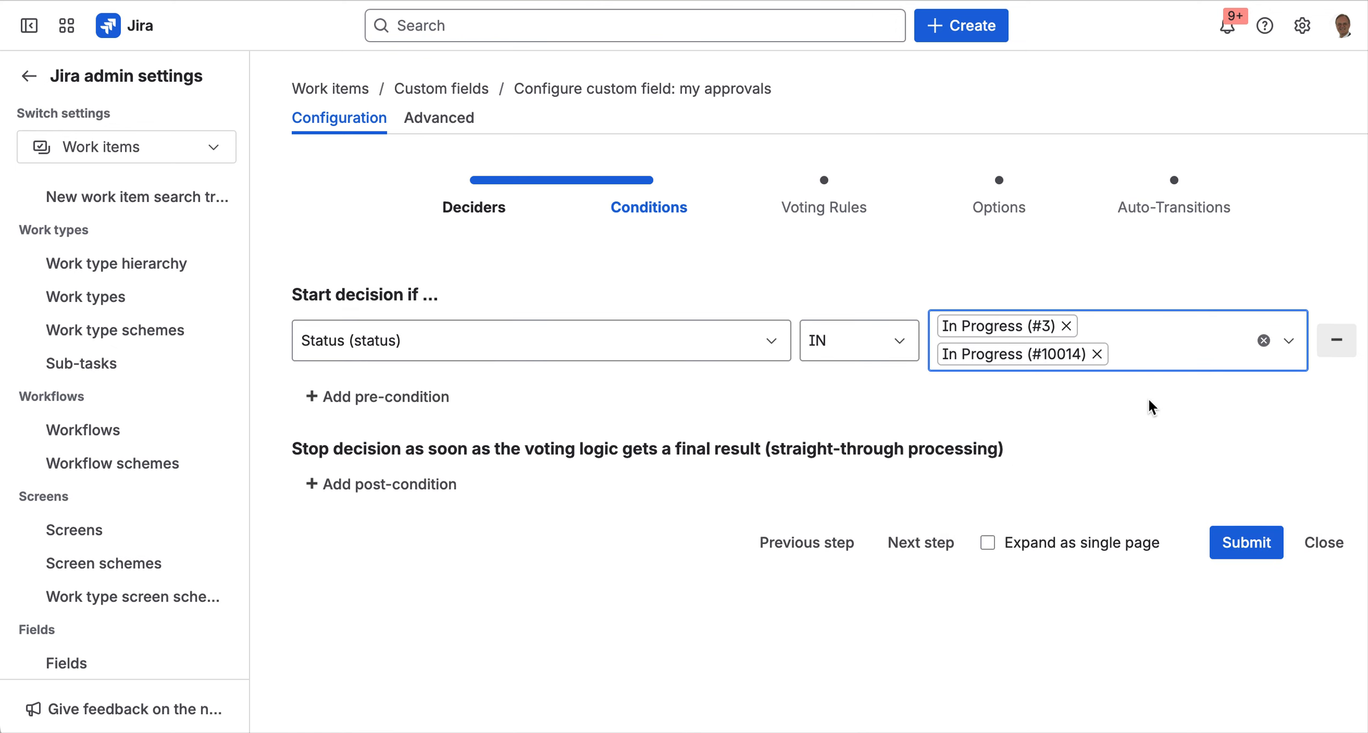
left_click(1155, 351)
left_click(1092, 604)
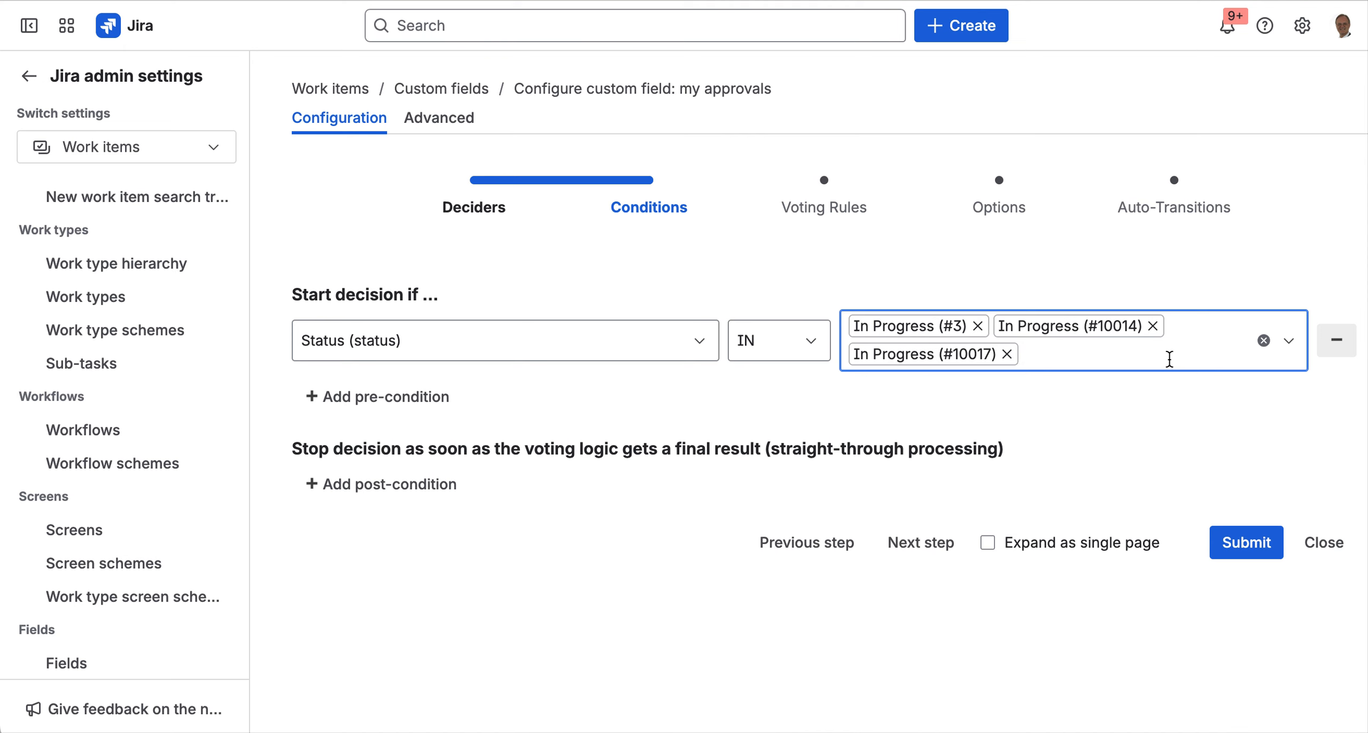
left_click(1081, 355)
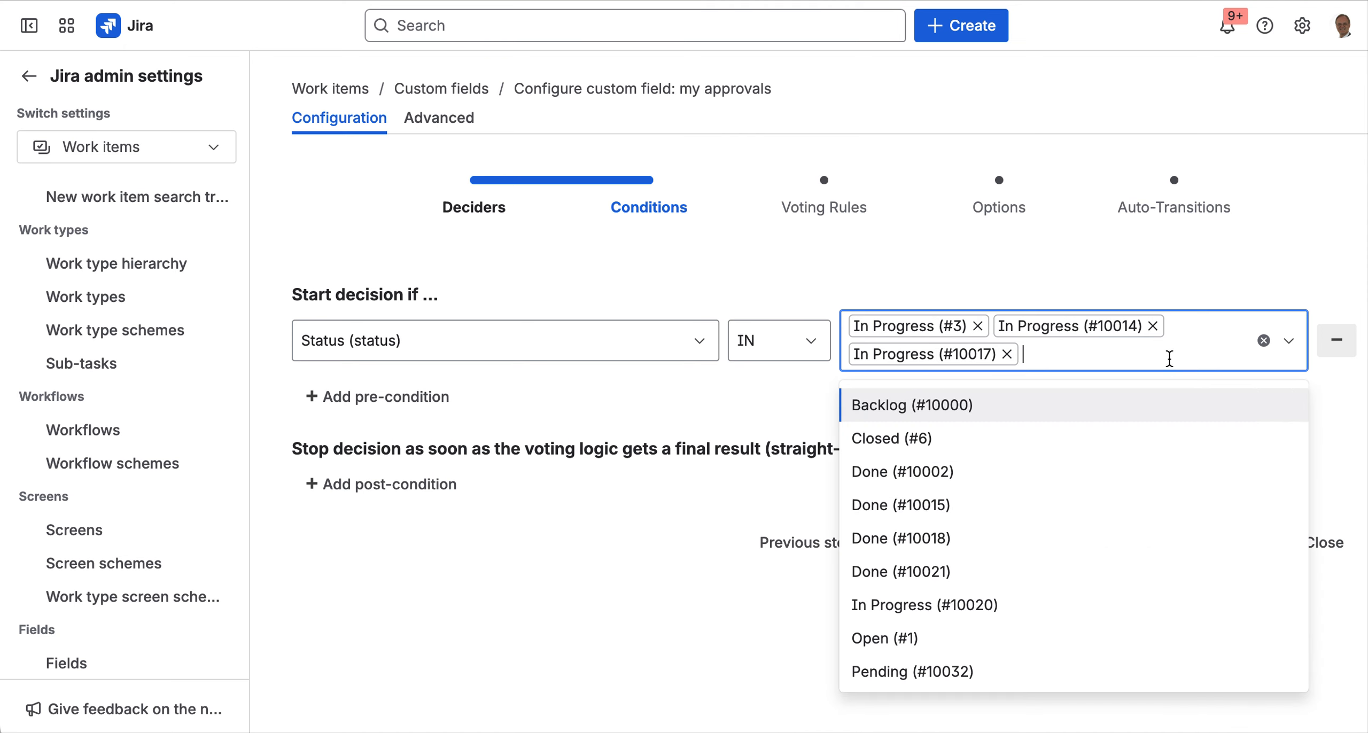
left_click(1037, 605)
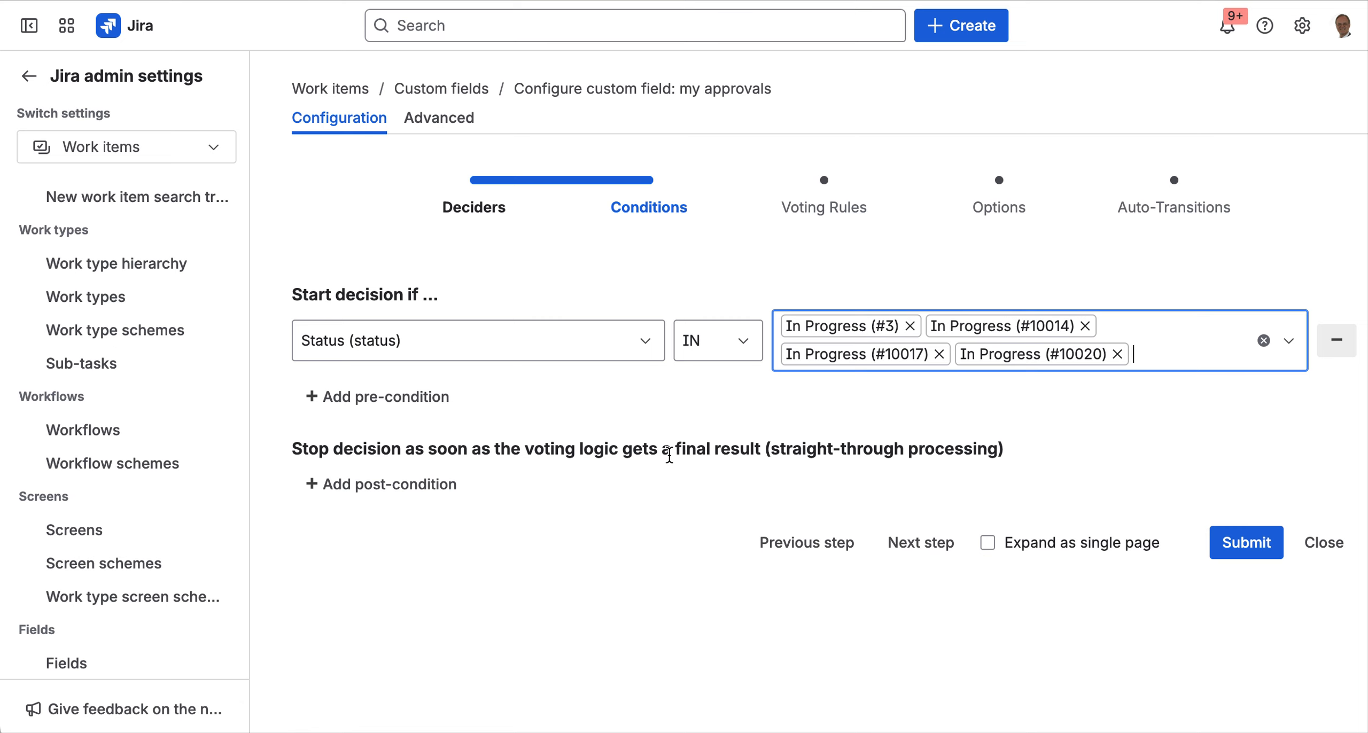
- Add a stop condition timing out at Due date -3w that ends the decision as finally Declined
left_click(379, 483)
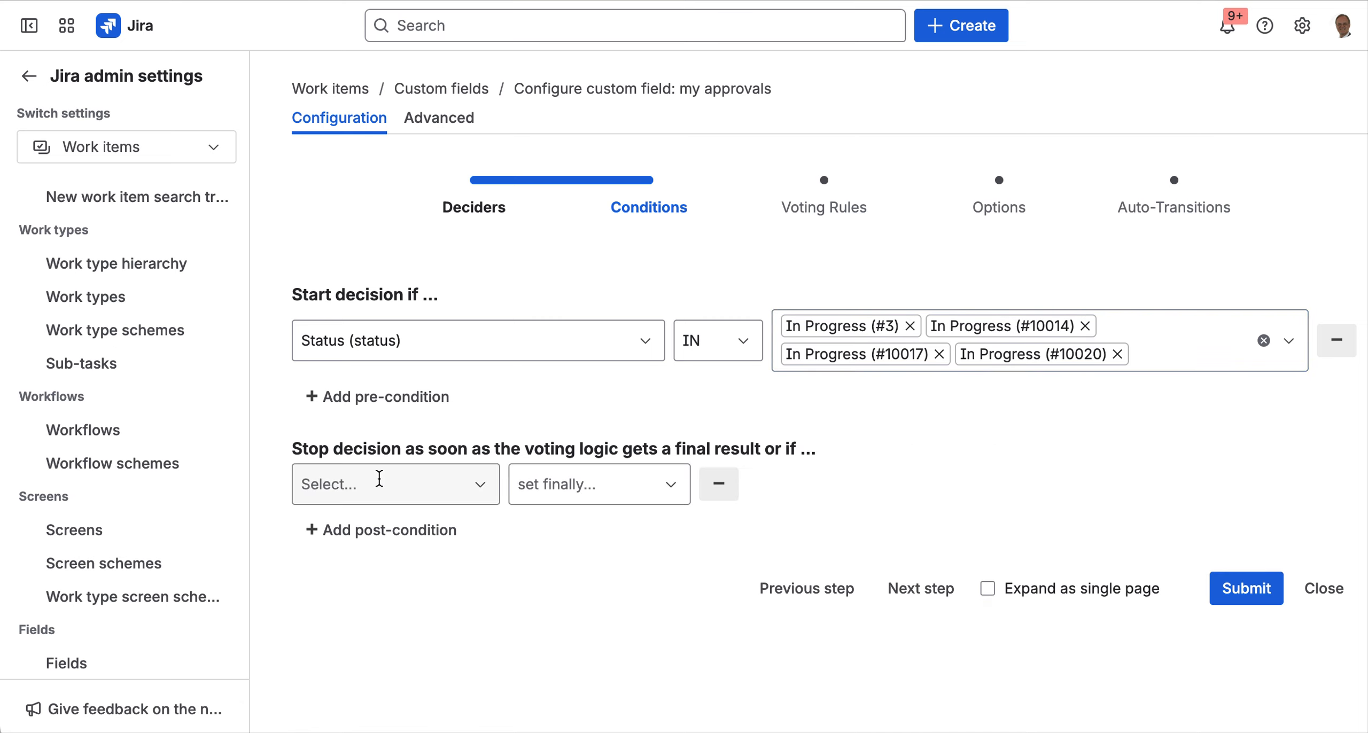
left_click(479, 484)
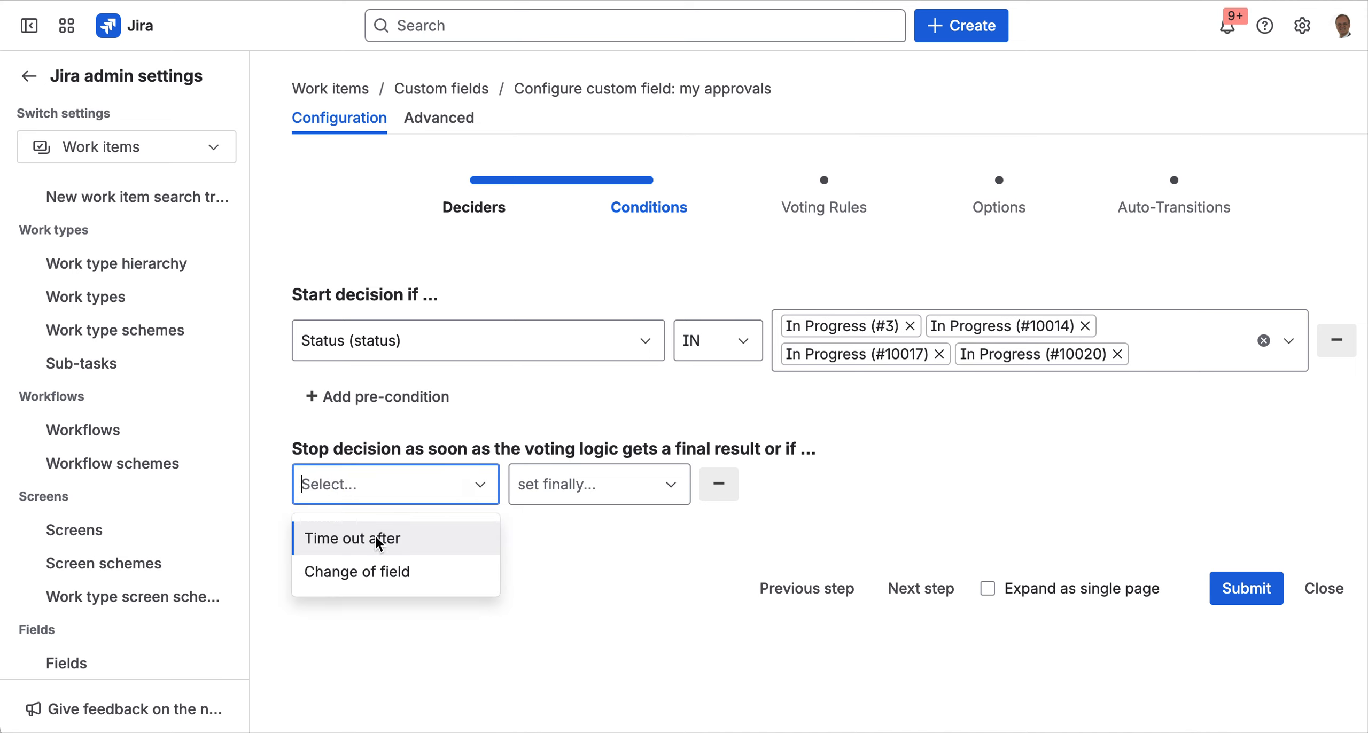
left_click(422, 539)
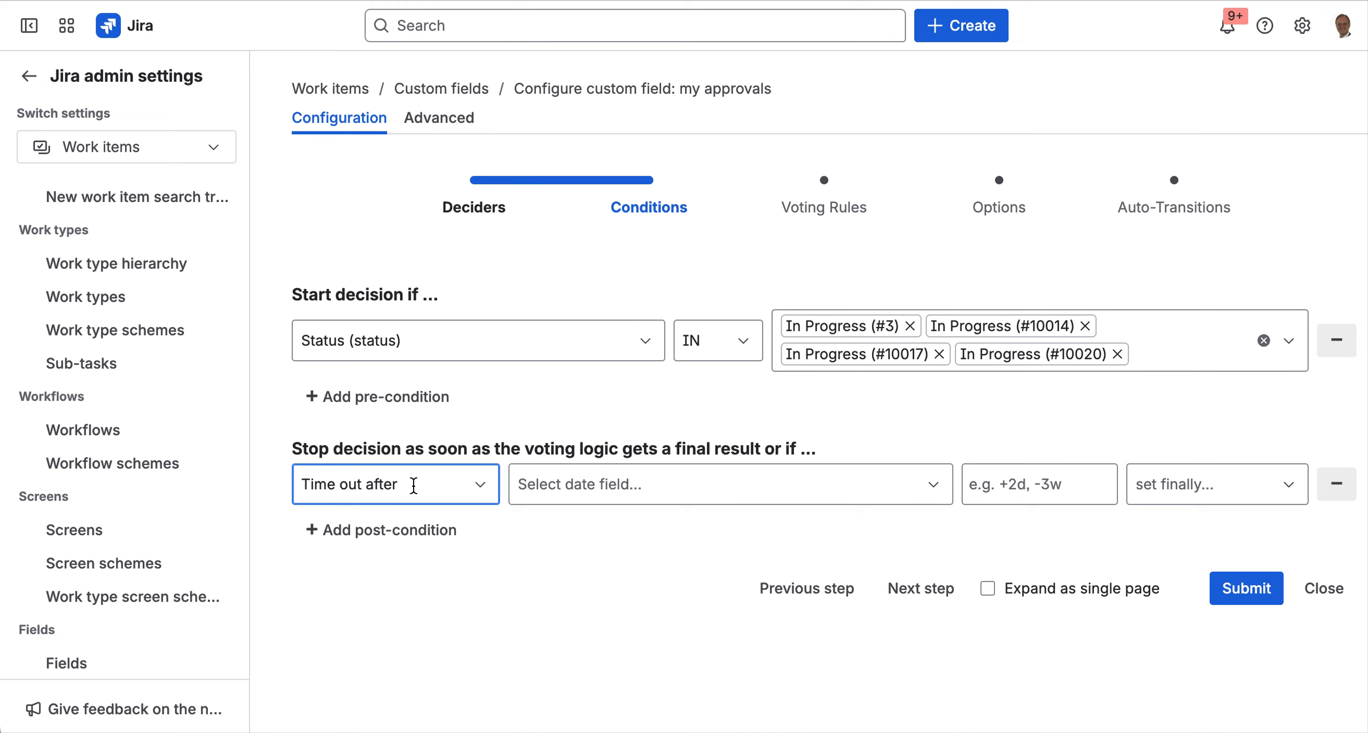
left_click(628, 485)
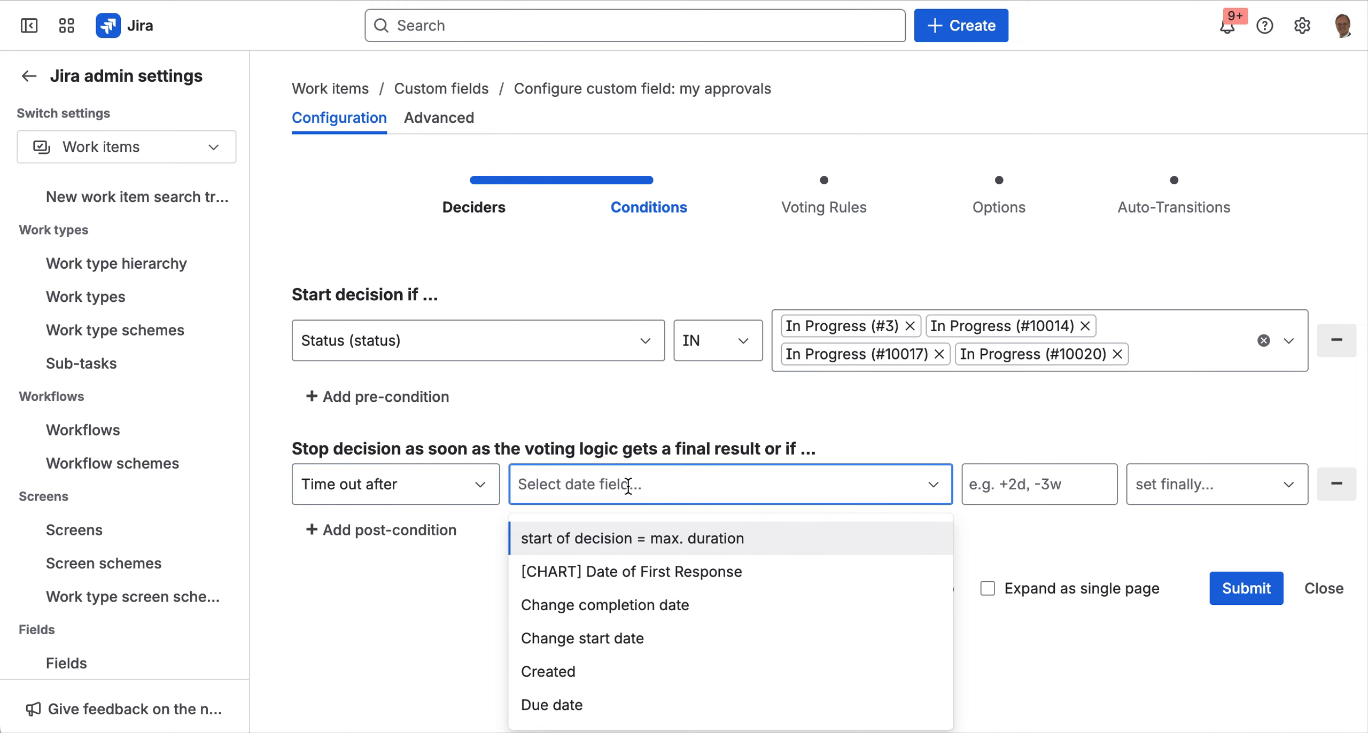
left_click(594, 700)
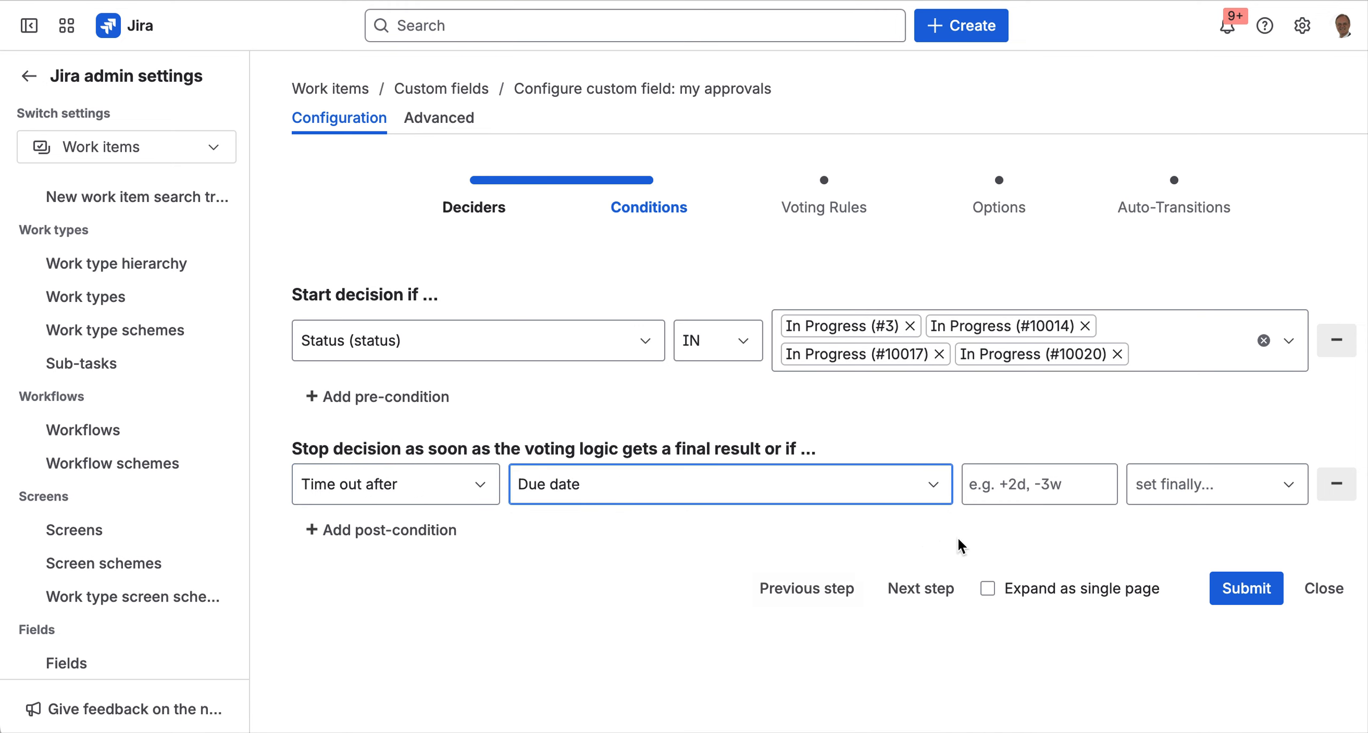
left_click(1021, 488)
type("-3w")
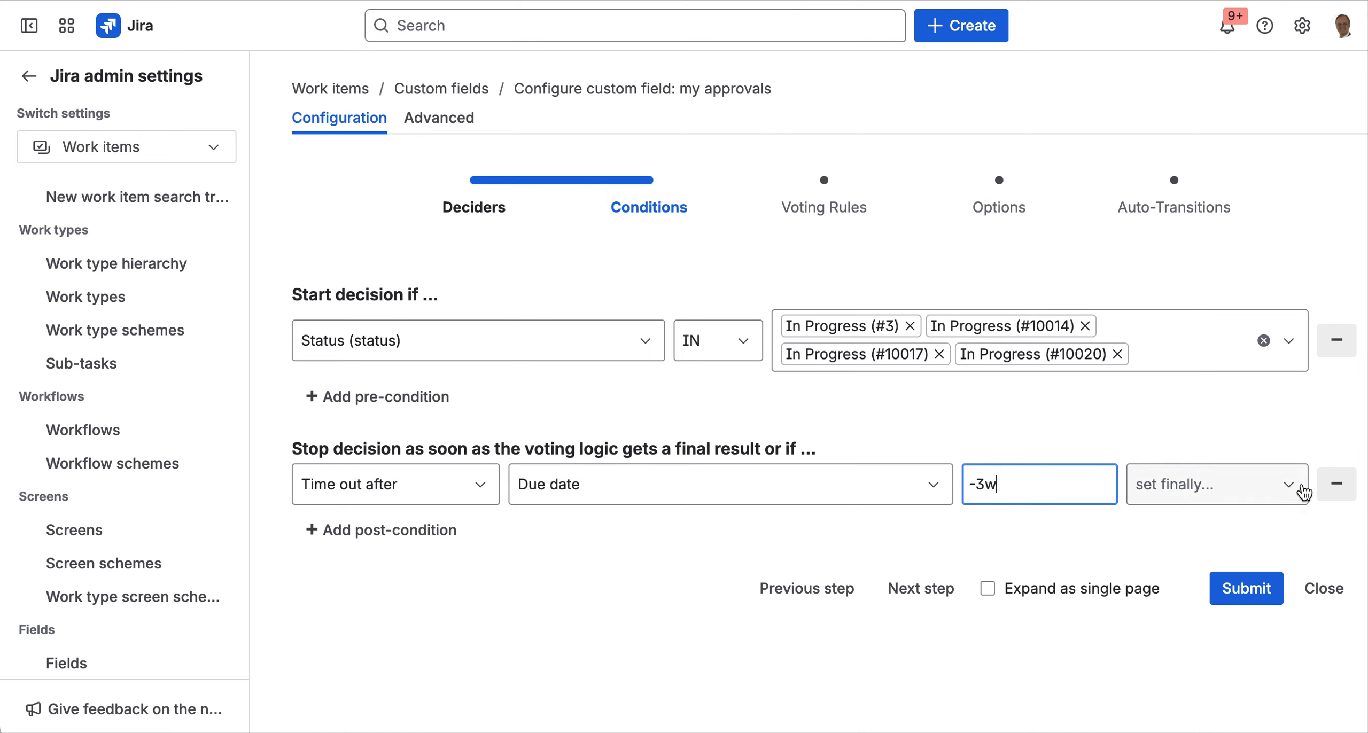
left_click(1304, 491)
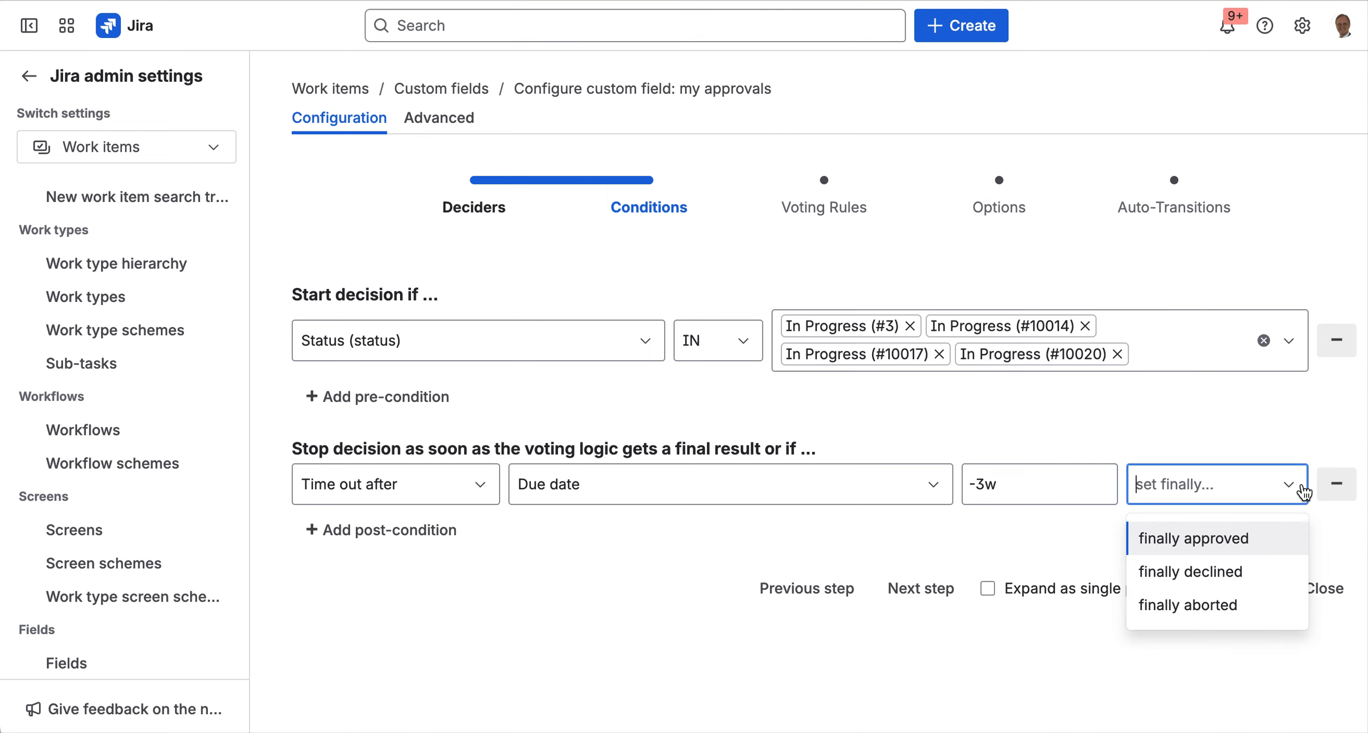
left_click(1237, 571)
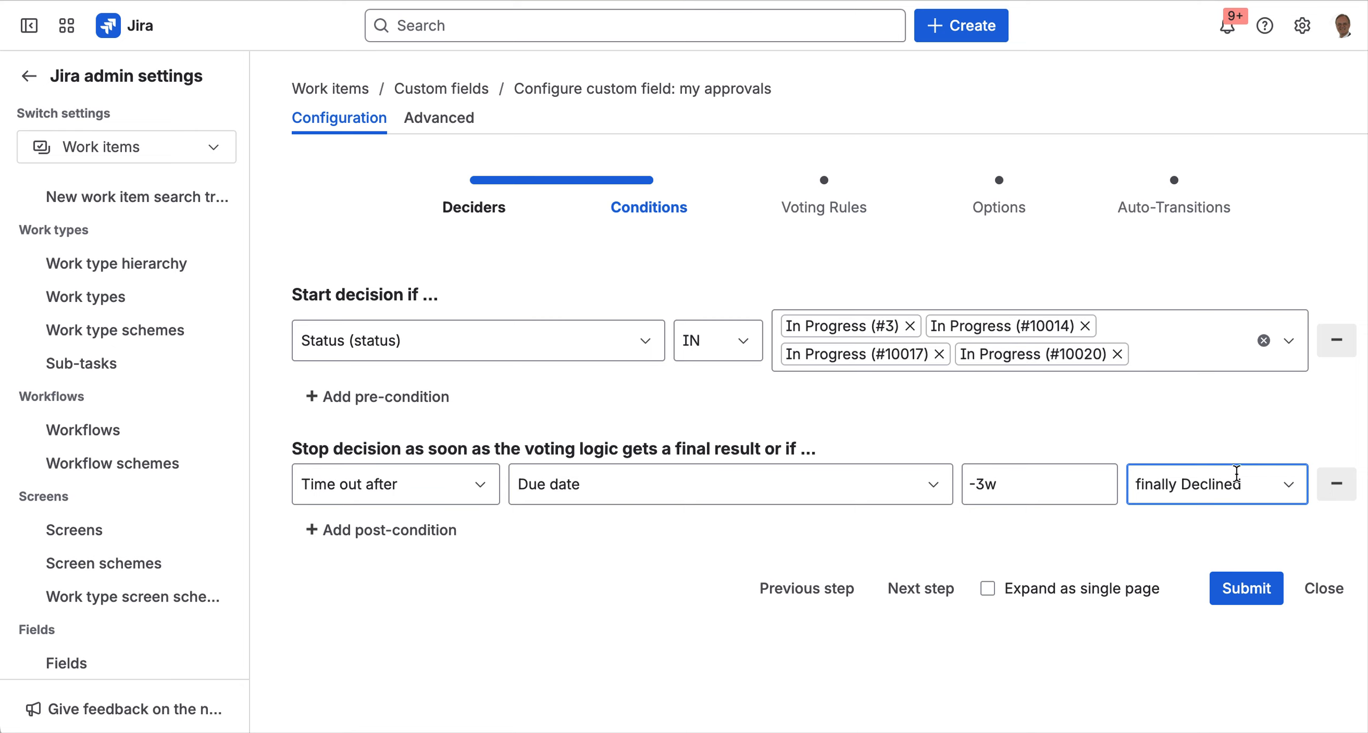
left_click(1290, 495)
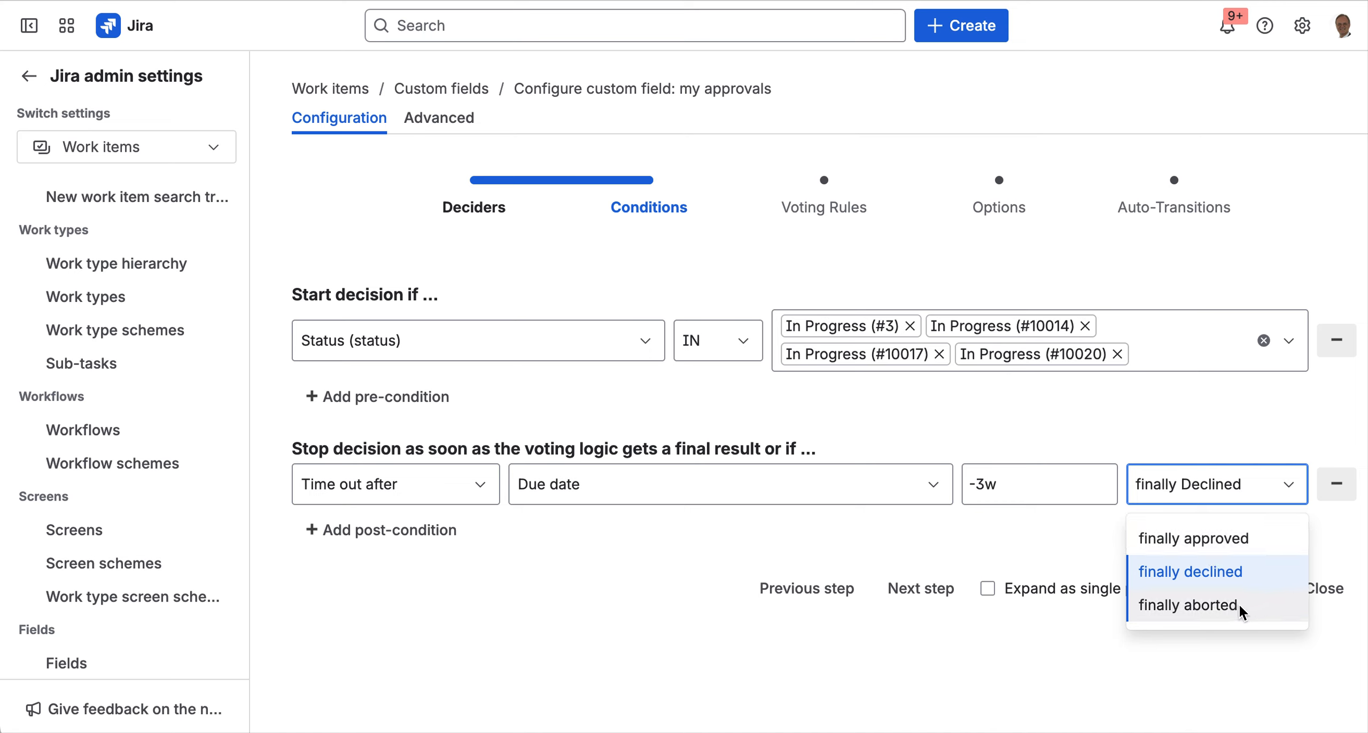
left_click(860, 545)
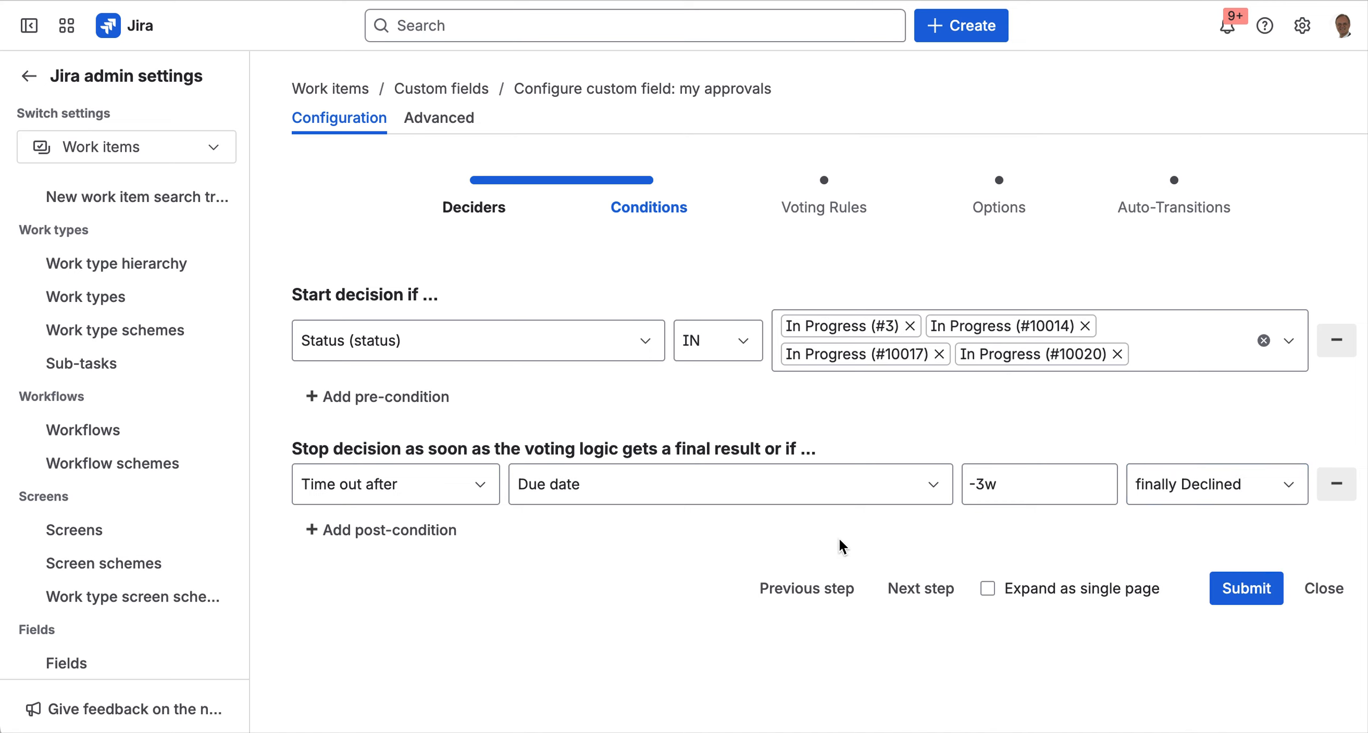
- Set sign-off to require all users' approval and let one user's decline act as a veto
left_click(928, 585)
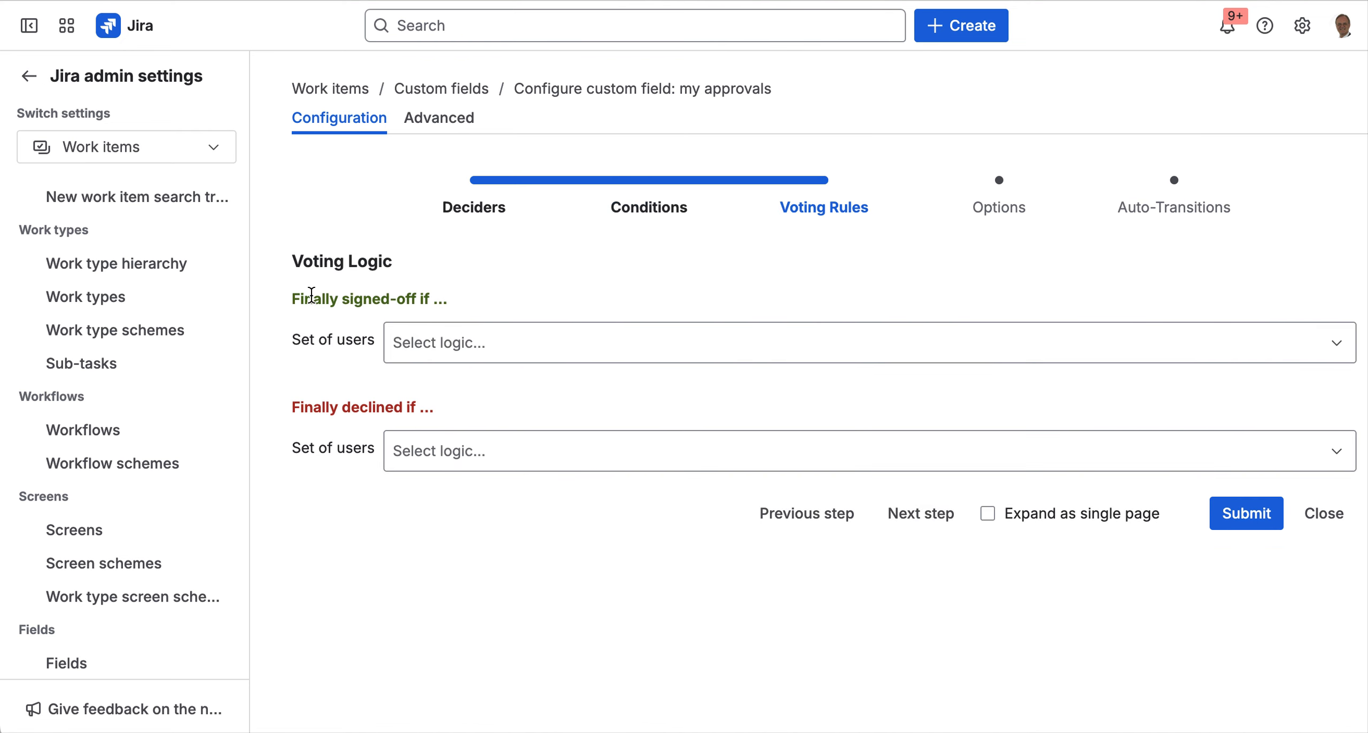
left_click(488, 342)
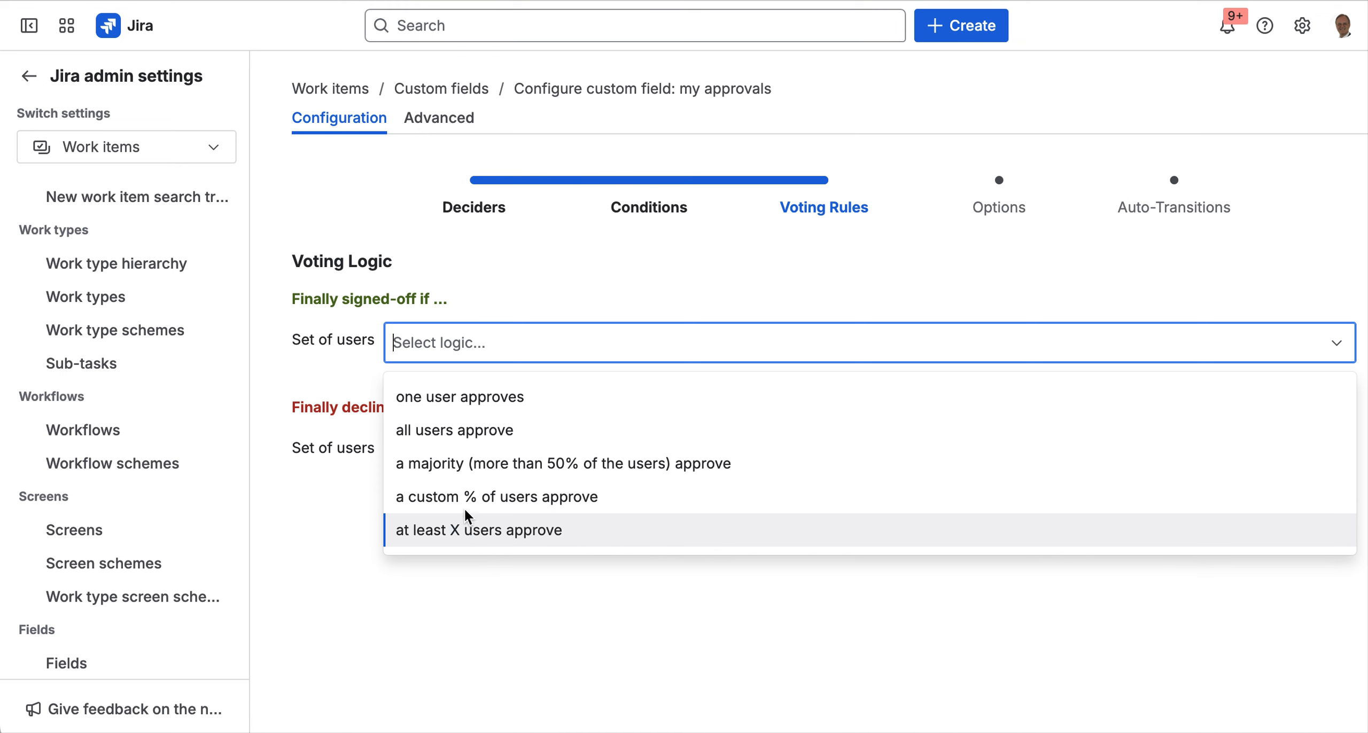
left_click(468, 432)
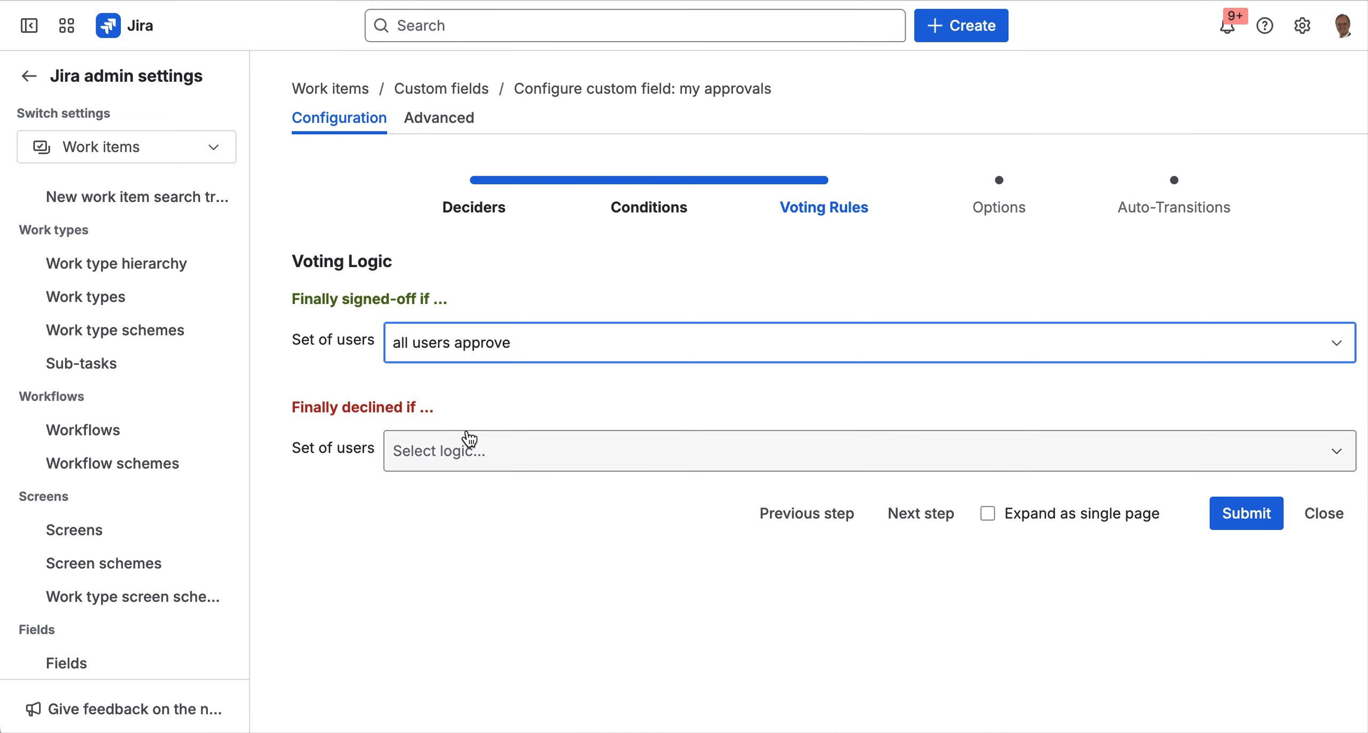
left_click(464, 449)
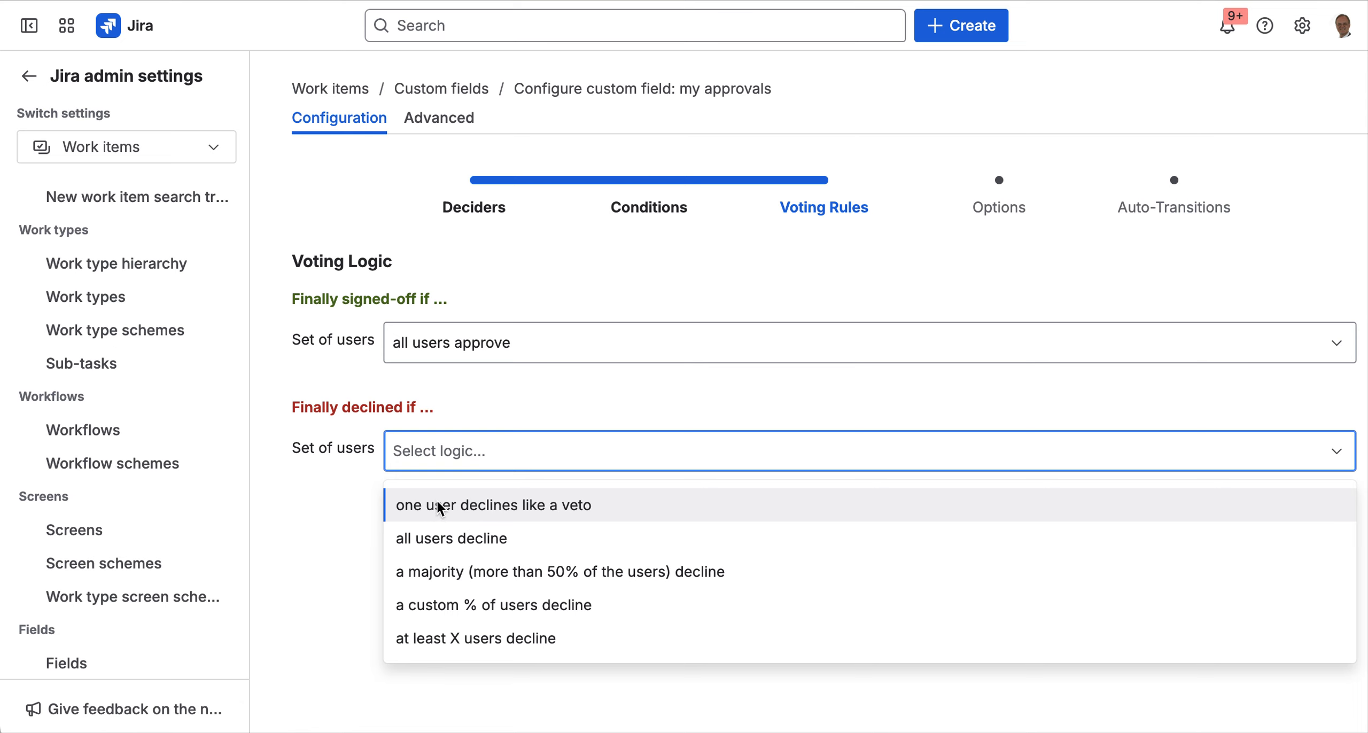
left_click(535, 509)
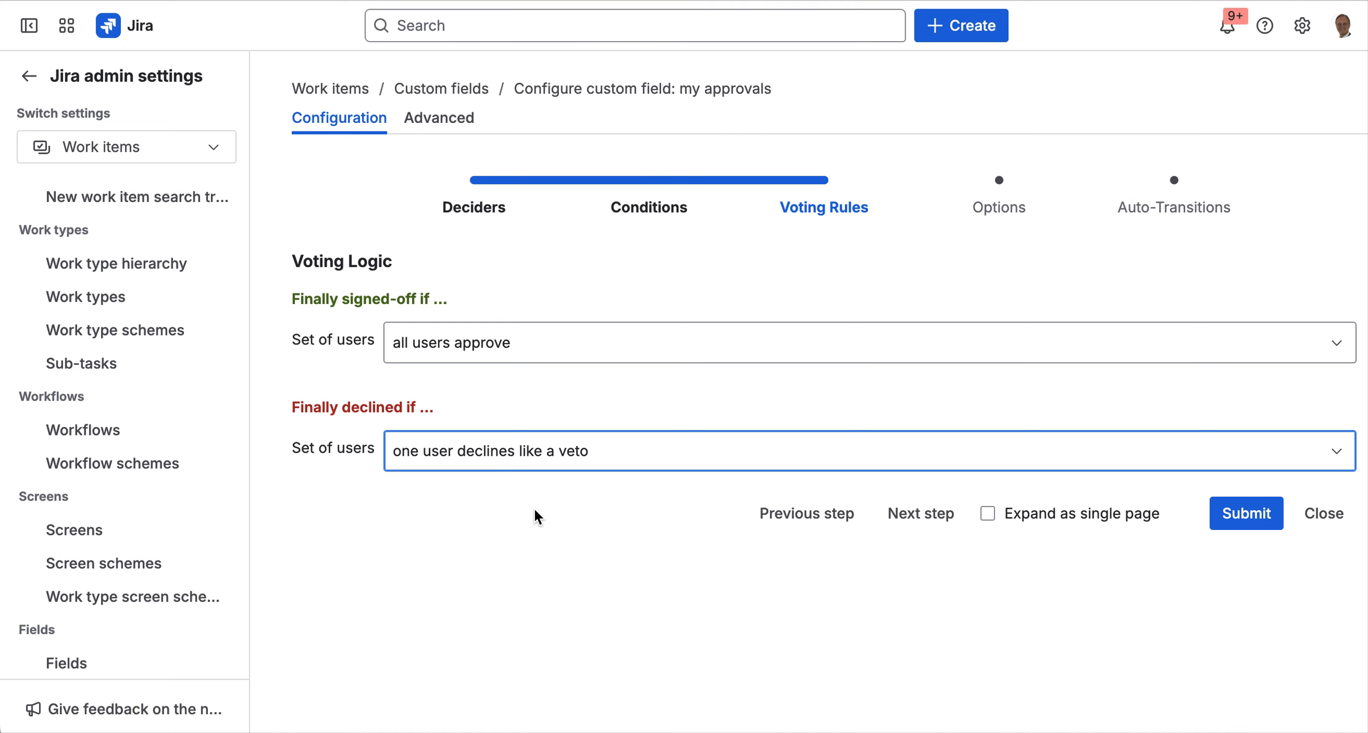
left_click(941, 516)
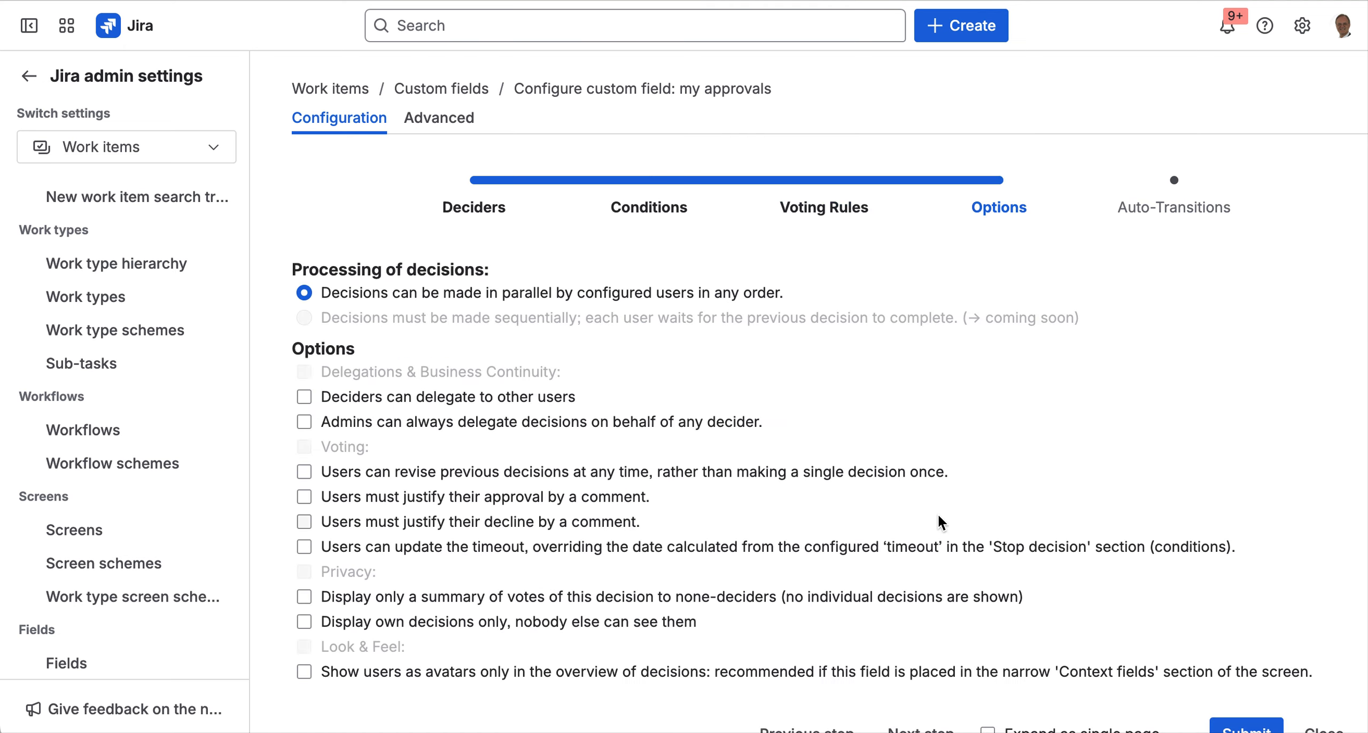
- Leave the Options checkboxes at their defaults and advance to Auto-Transitions
scroll(879, 425, "down", 1)
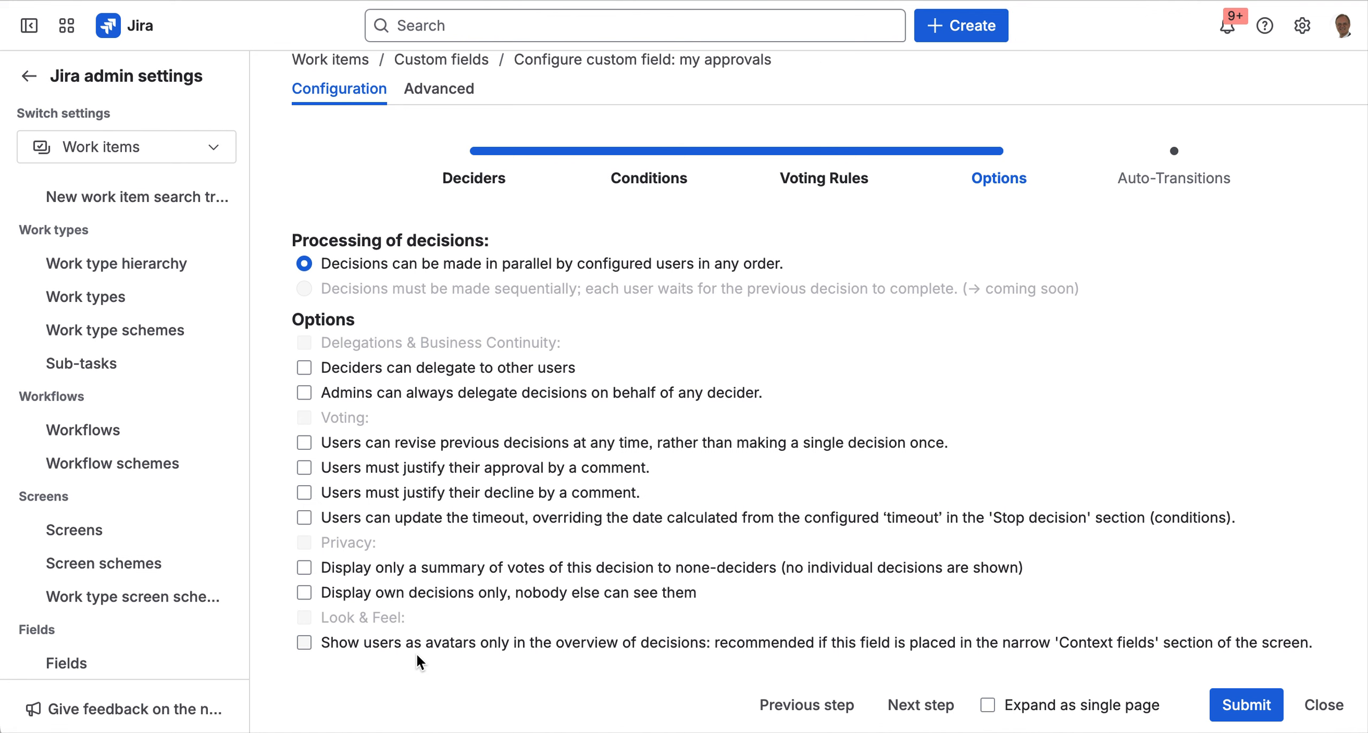
left_click(920, 705)
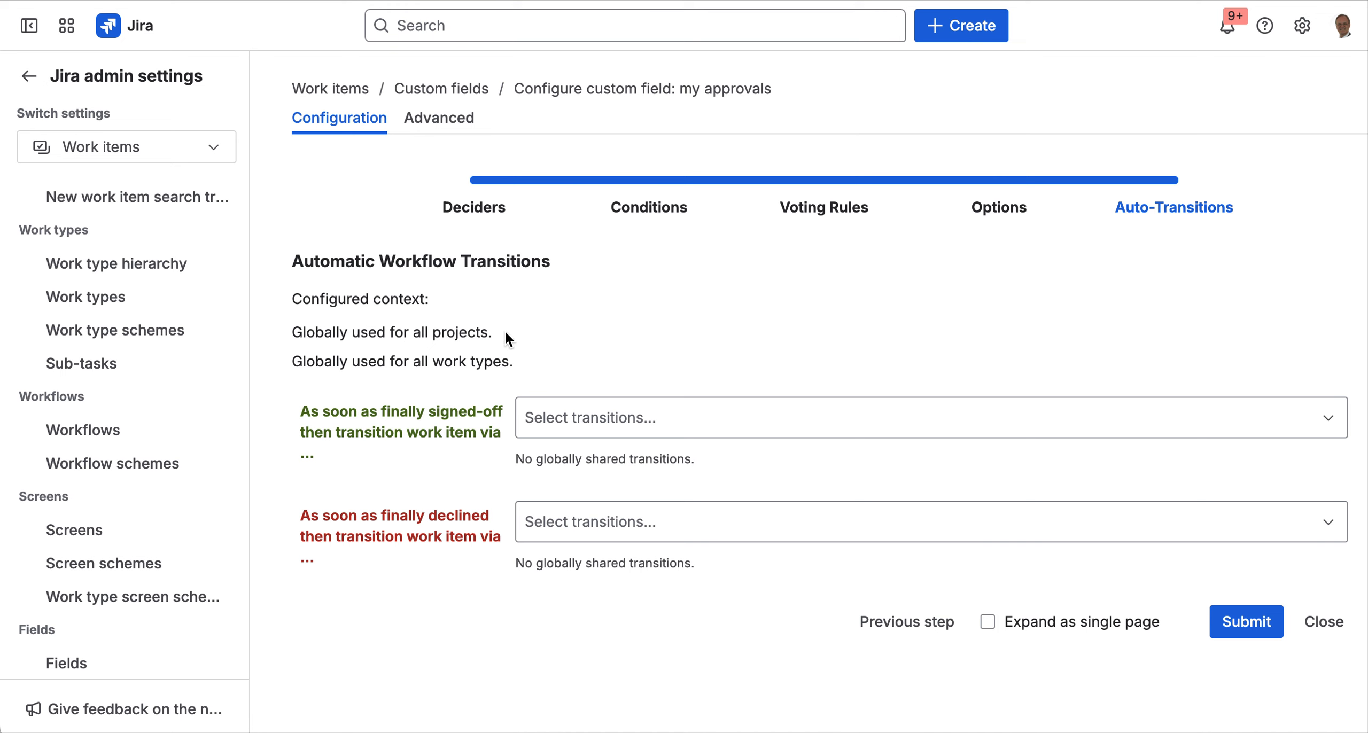
- Set the finally signed-off auto-transition to Done from the SAMPLE workflow
left_click(714, 420)
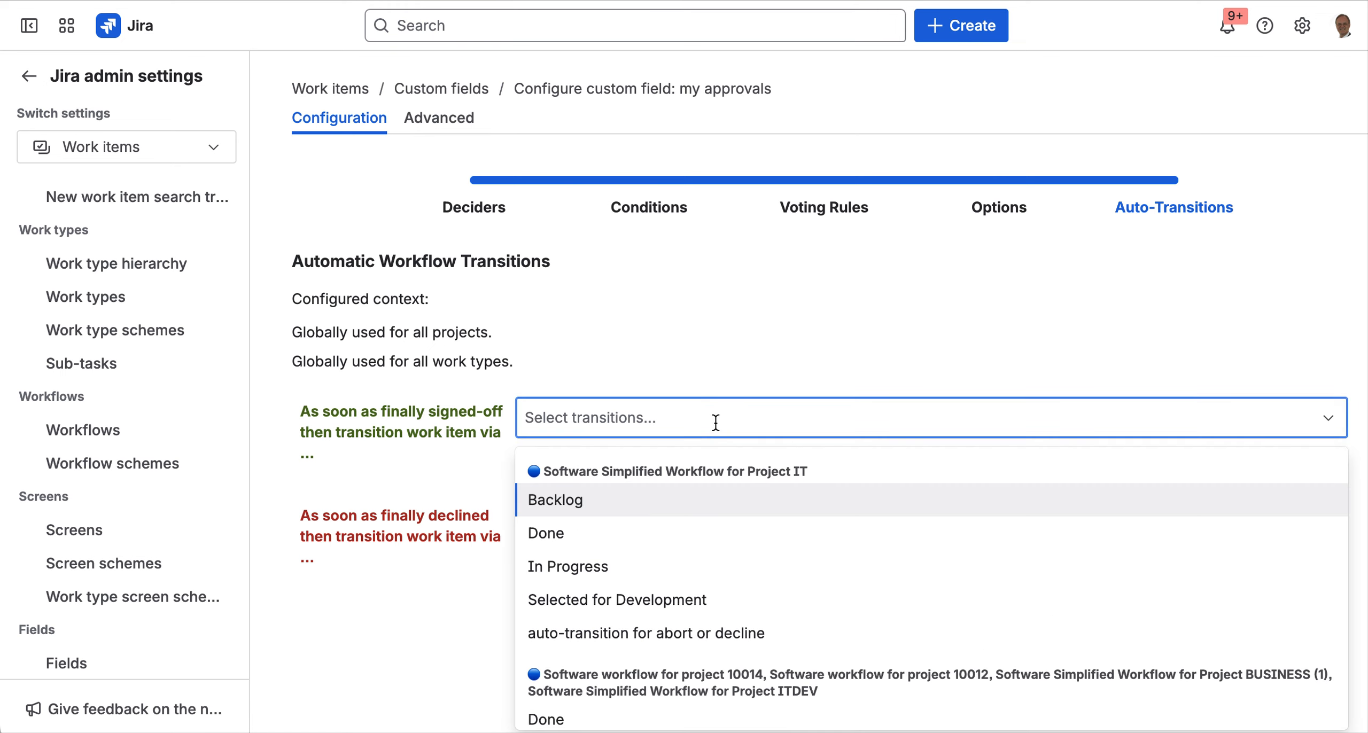
scroll(729, 573, "down", 2)
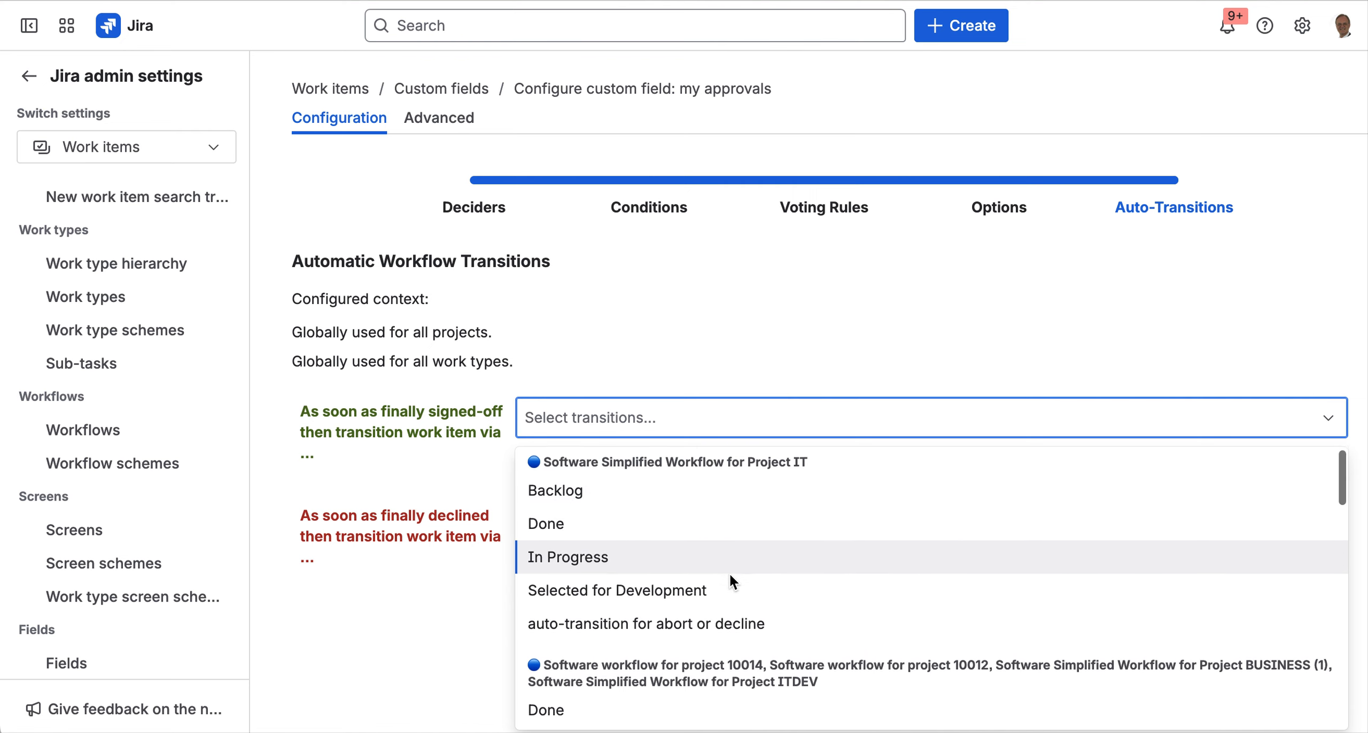
scroll(731, 580, "down", 5)
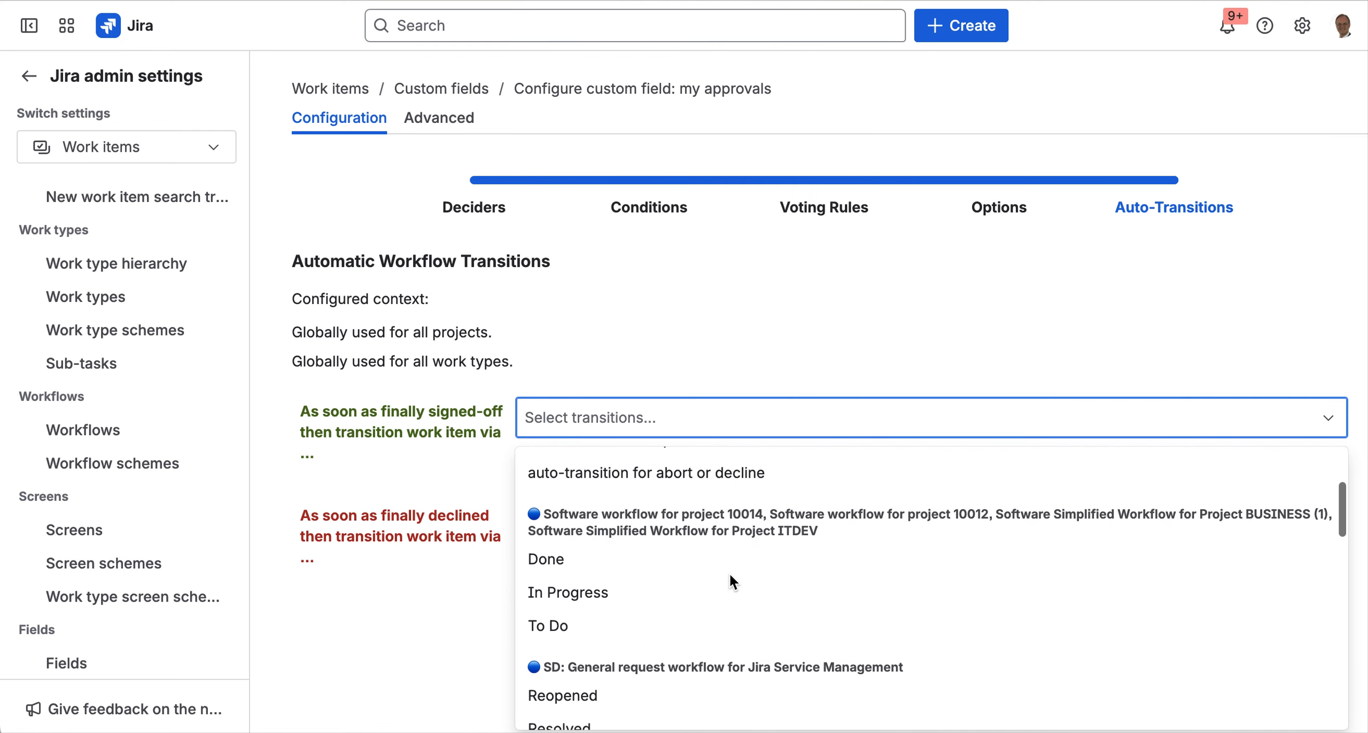
scroll(729, 574, "down", 4)
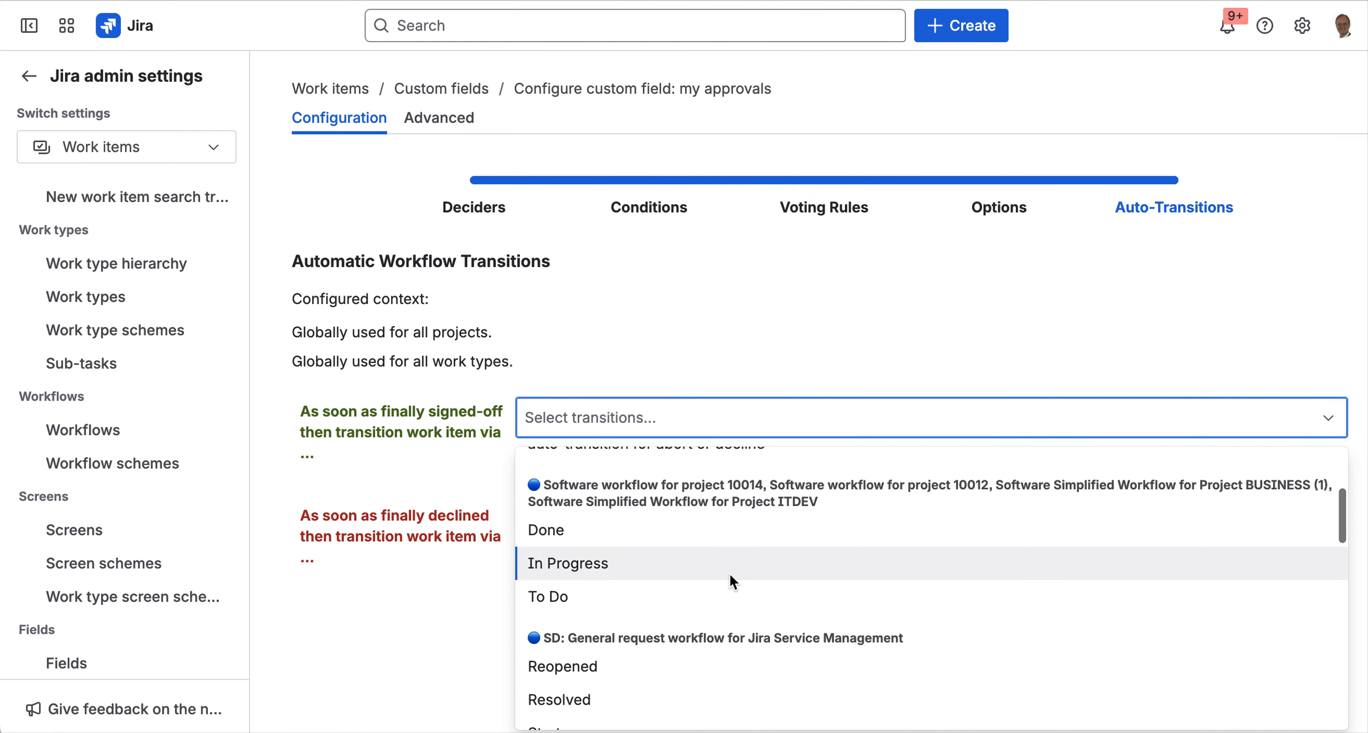
scroll(729, 574, "down", 10)
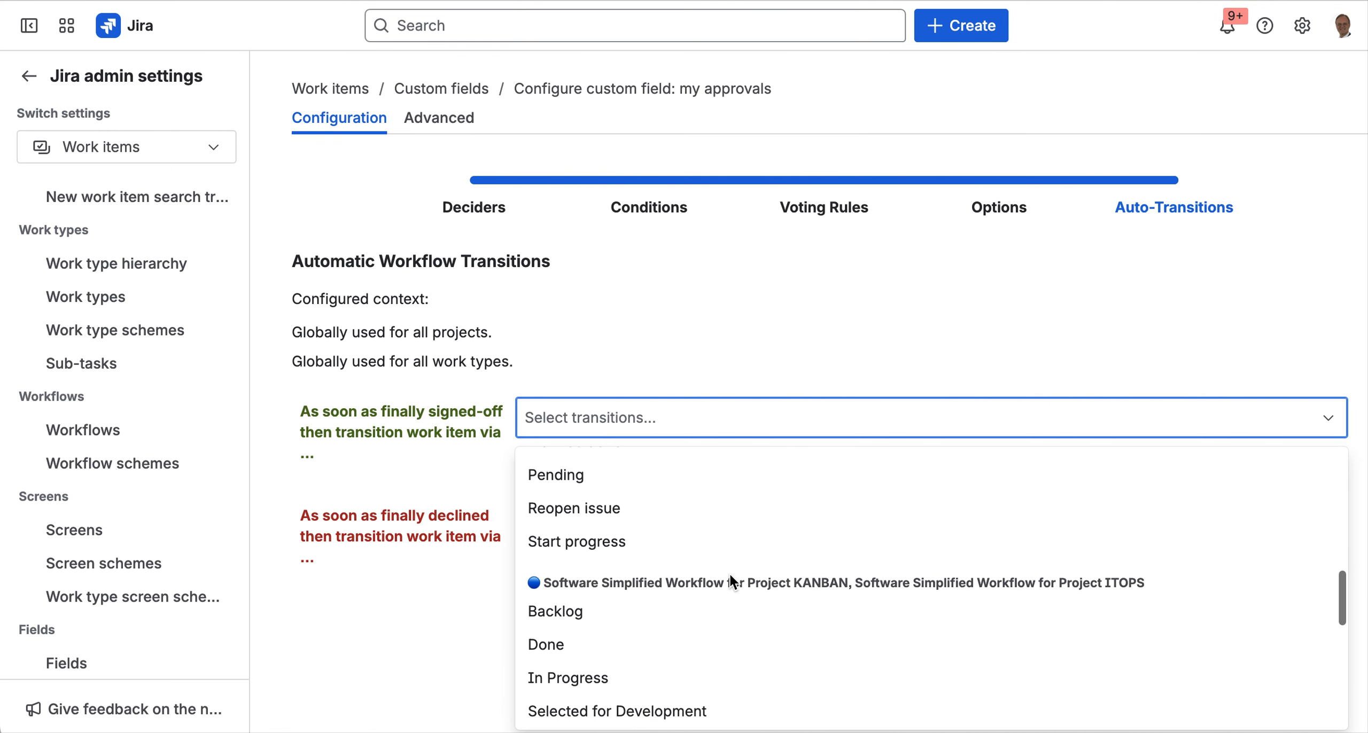
scroll(729, 572, "down", 4)
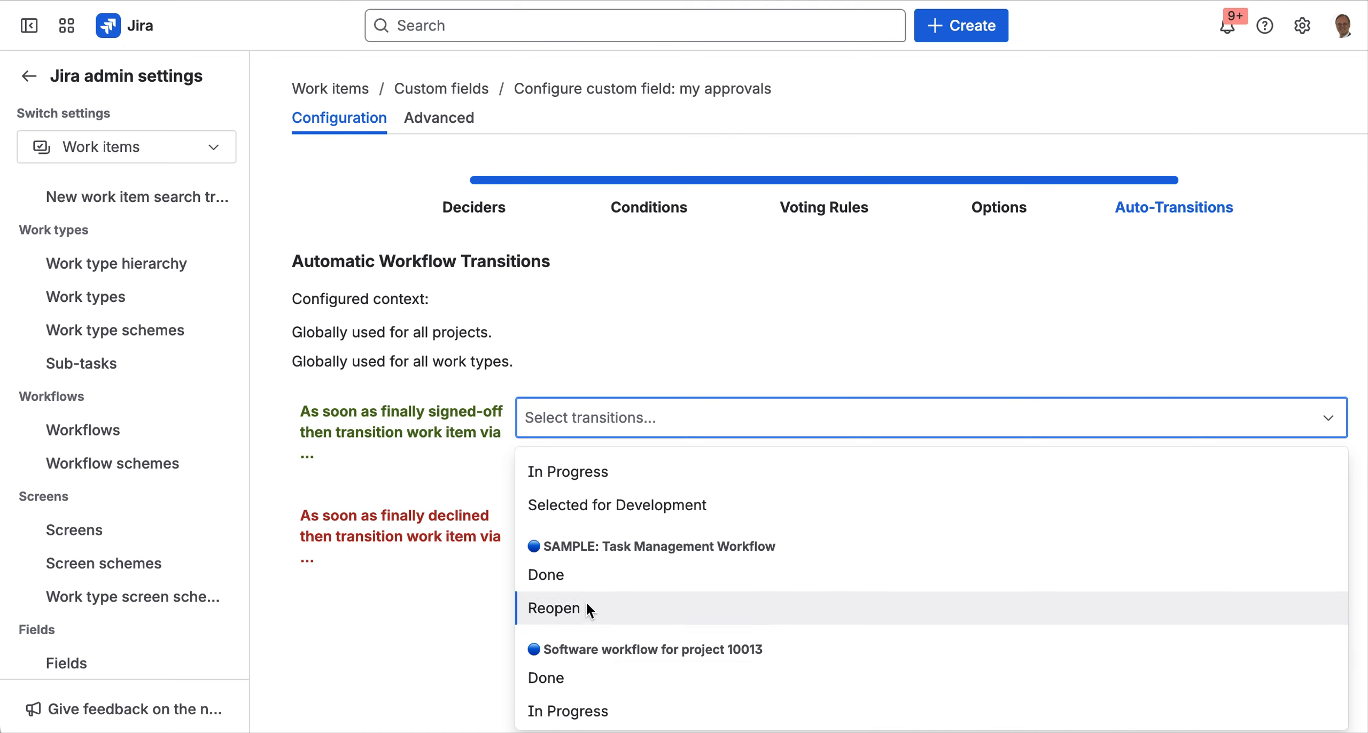
left_click(574, 578)
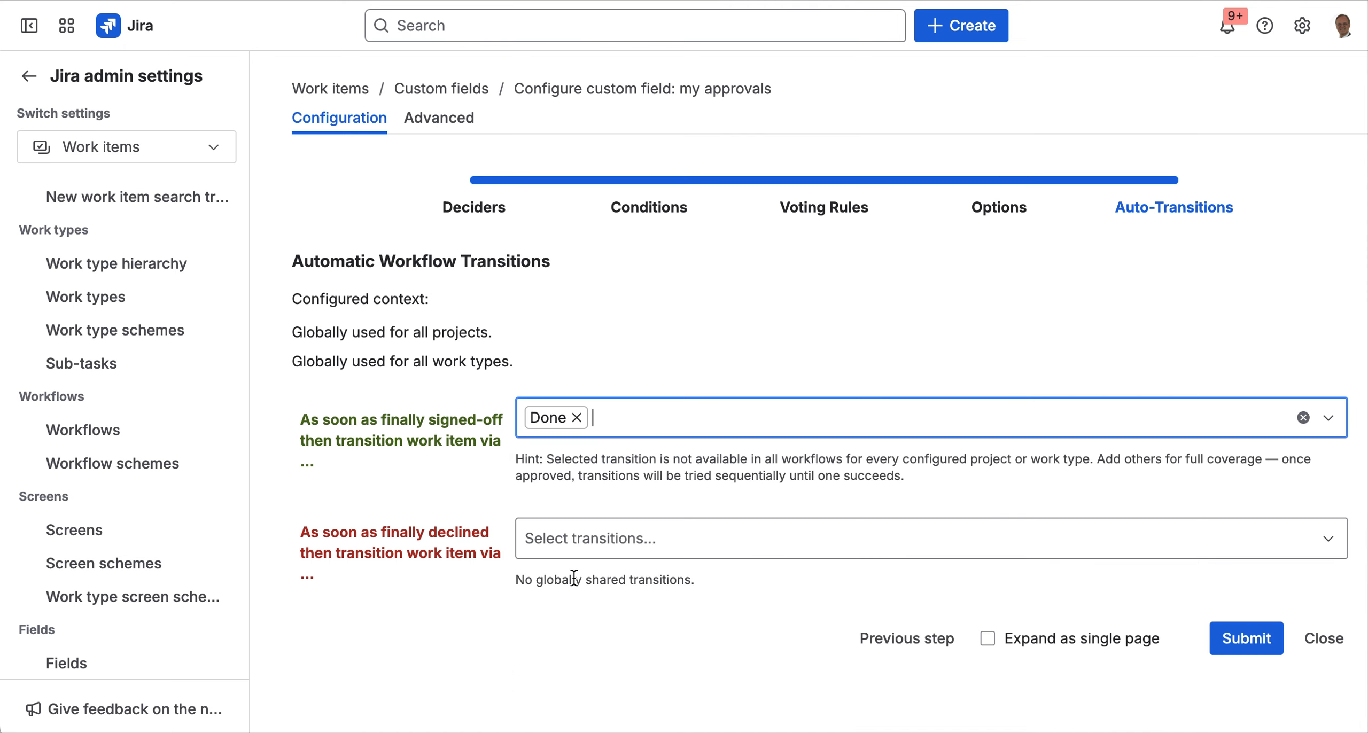
- Add Resolved as a second sign-off transition, then return to the Options step
left_click(1329, 418)
scroll(688, 648, "down", 2)
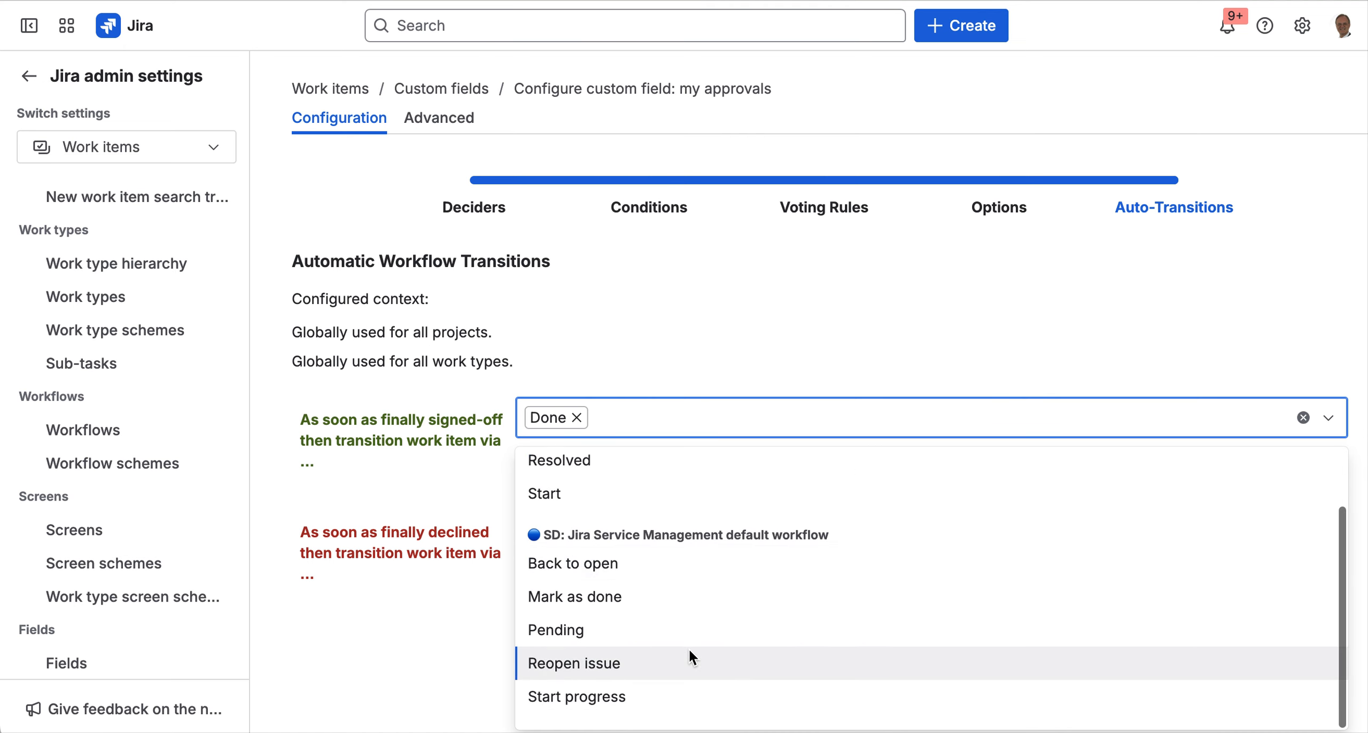
scroll(688, 648, "up", 2)
scroll(689, 652, "down", 2)
scroll(689, 652, "up", 2)
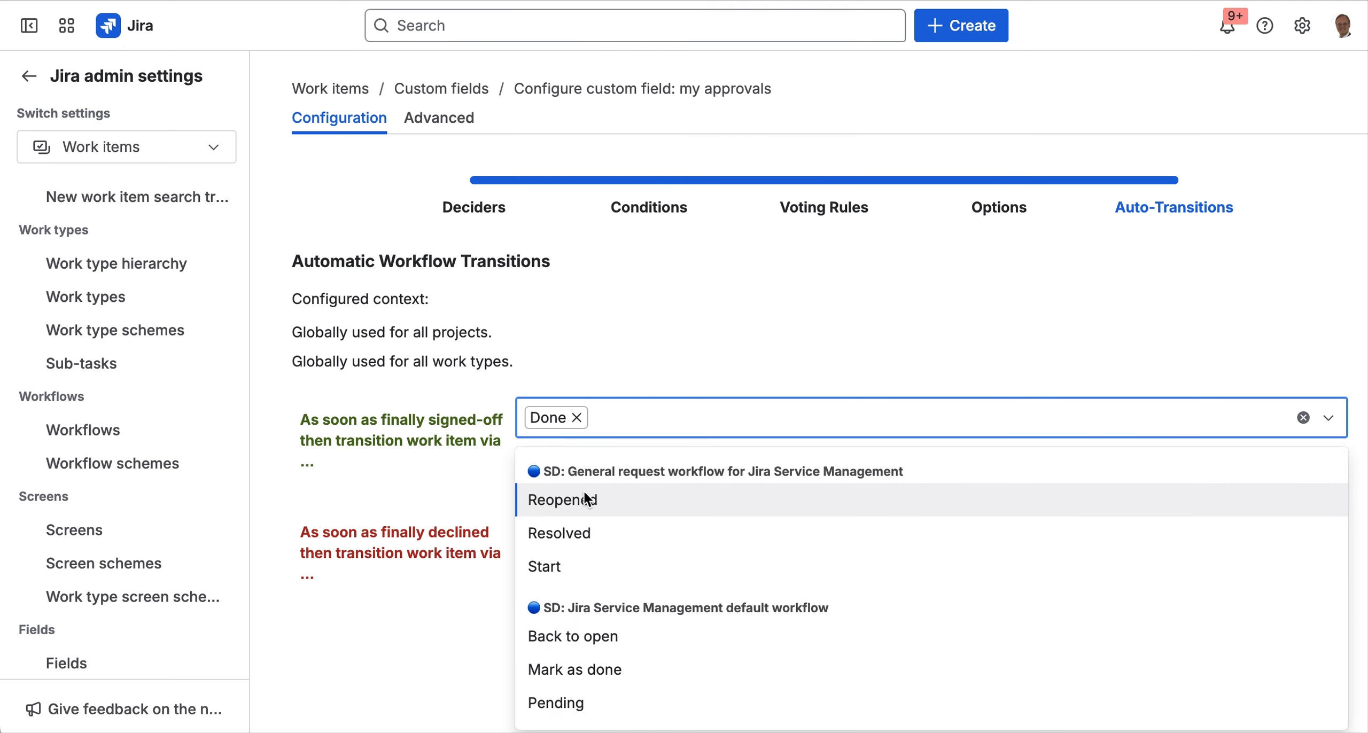
left_click(573, 534)
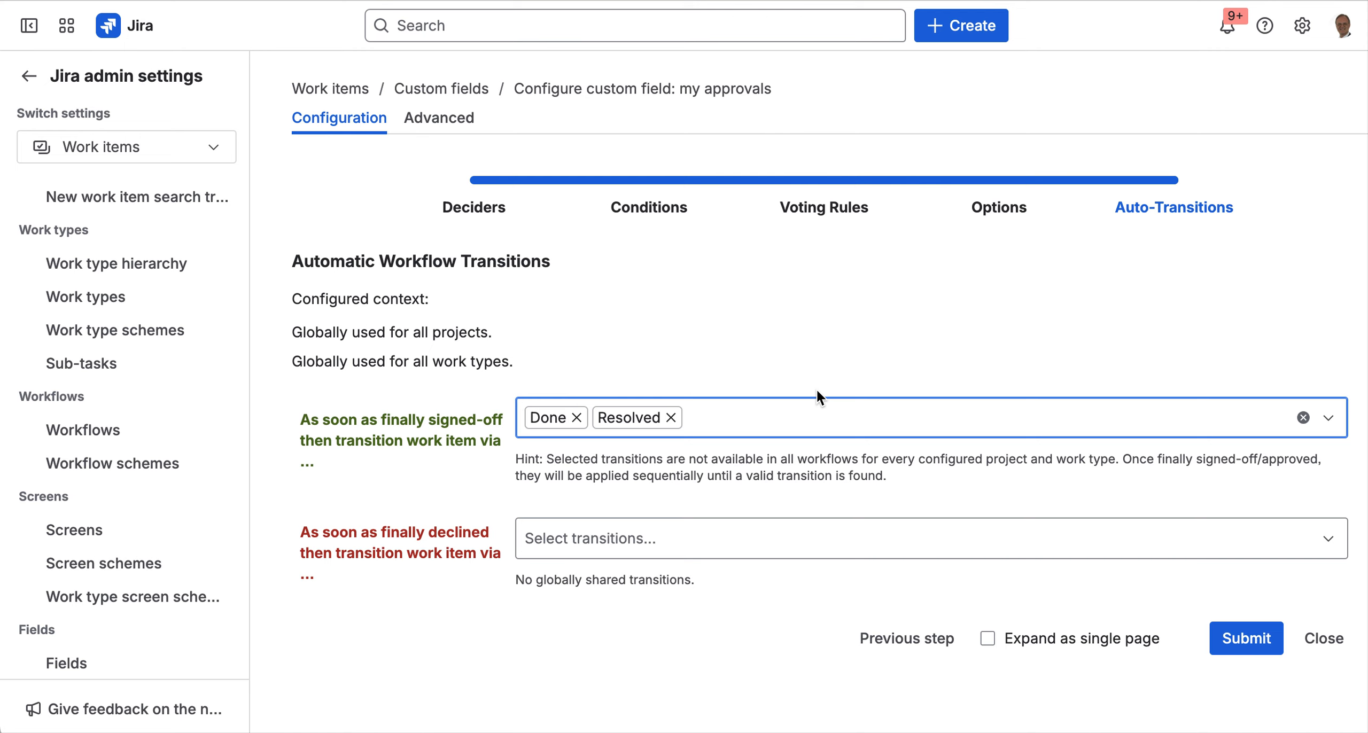
left_click(905, 645)
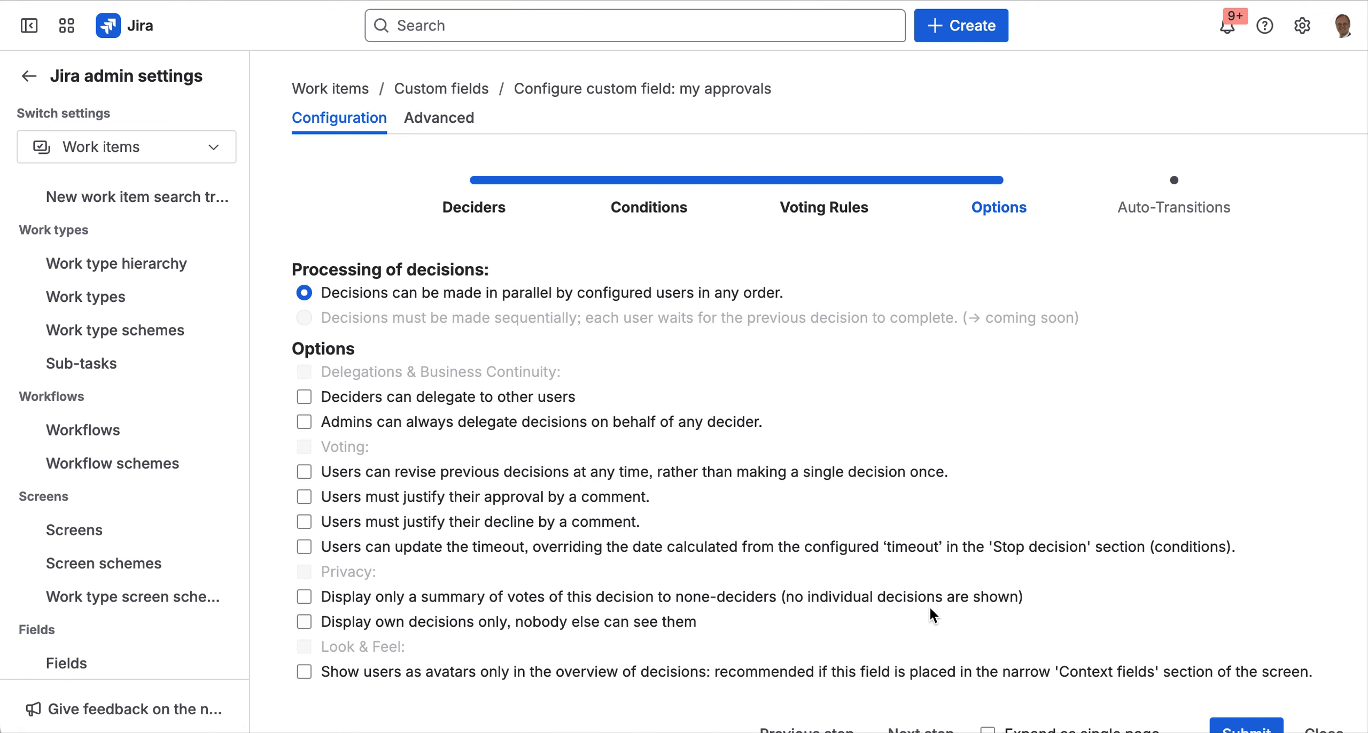
- Enable 'Expand as single page' and review every section from deciders to auto-transitions
scroll(930, 610, "down", 1)
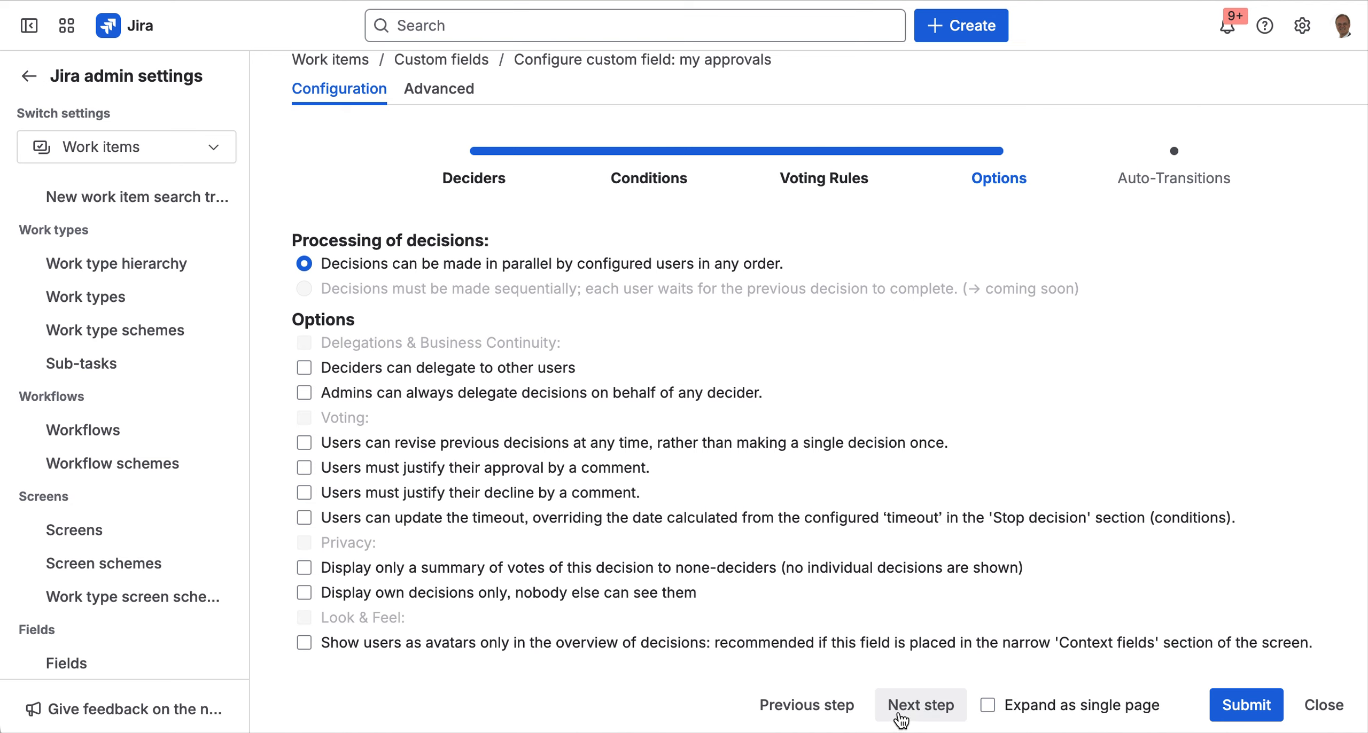
left_click(1043, 706)
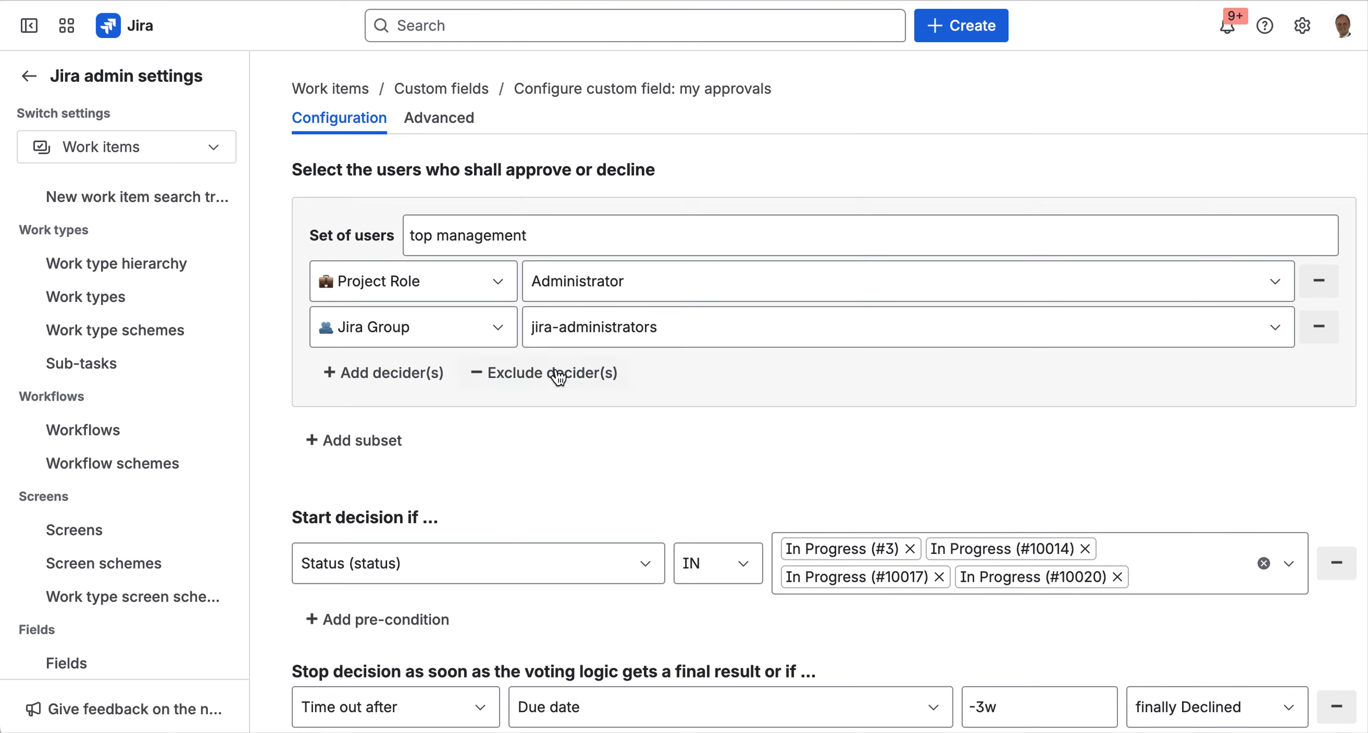
scroll(451, 470, "down", 5)
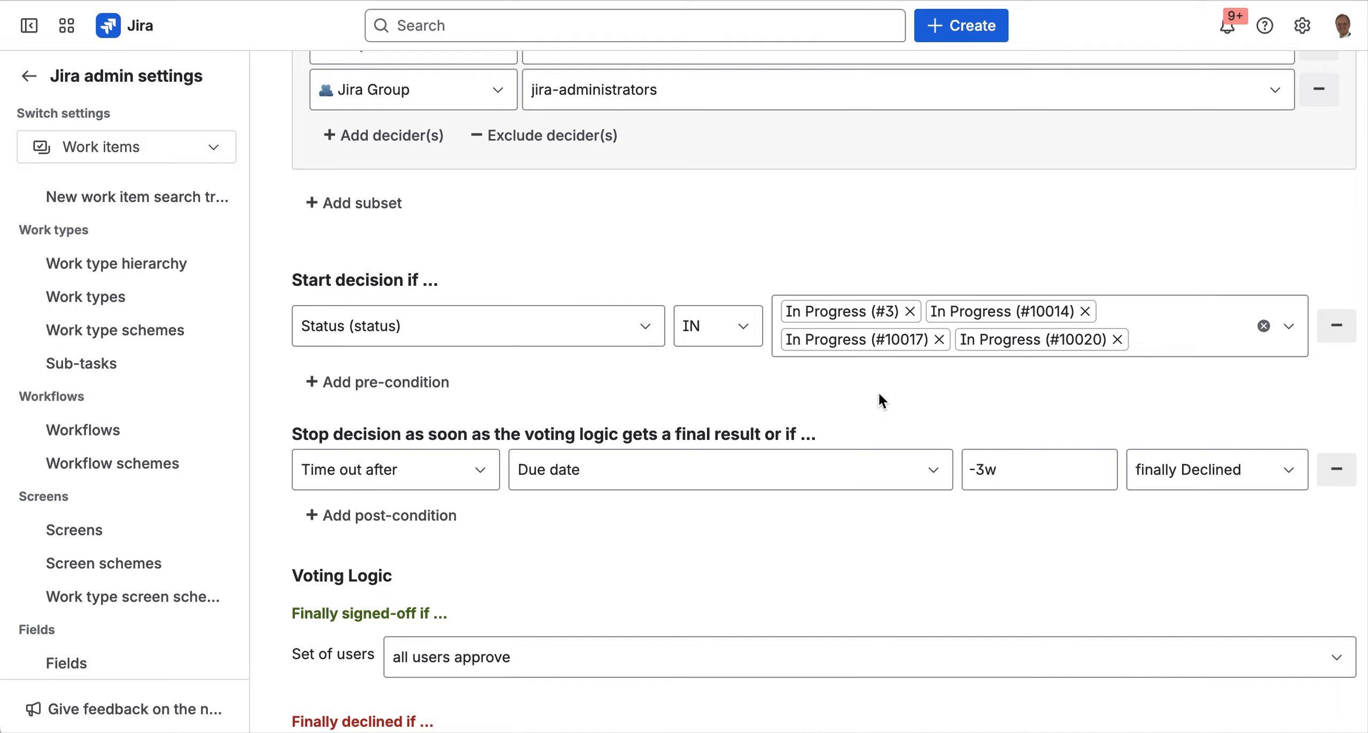
scroll(879, 394, "down", 4)
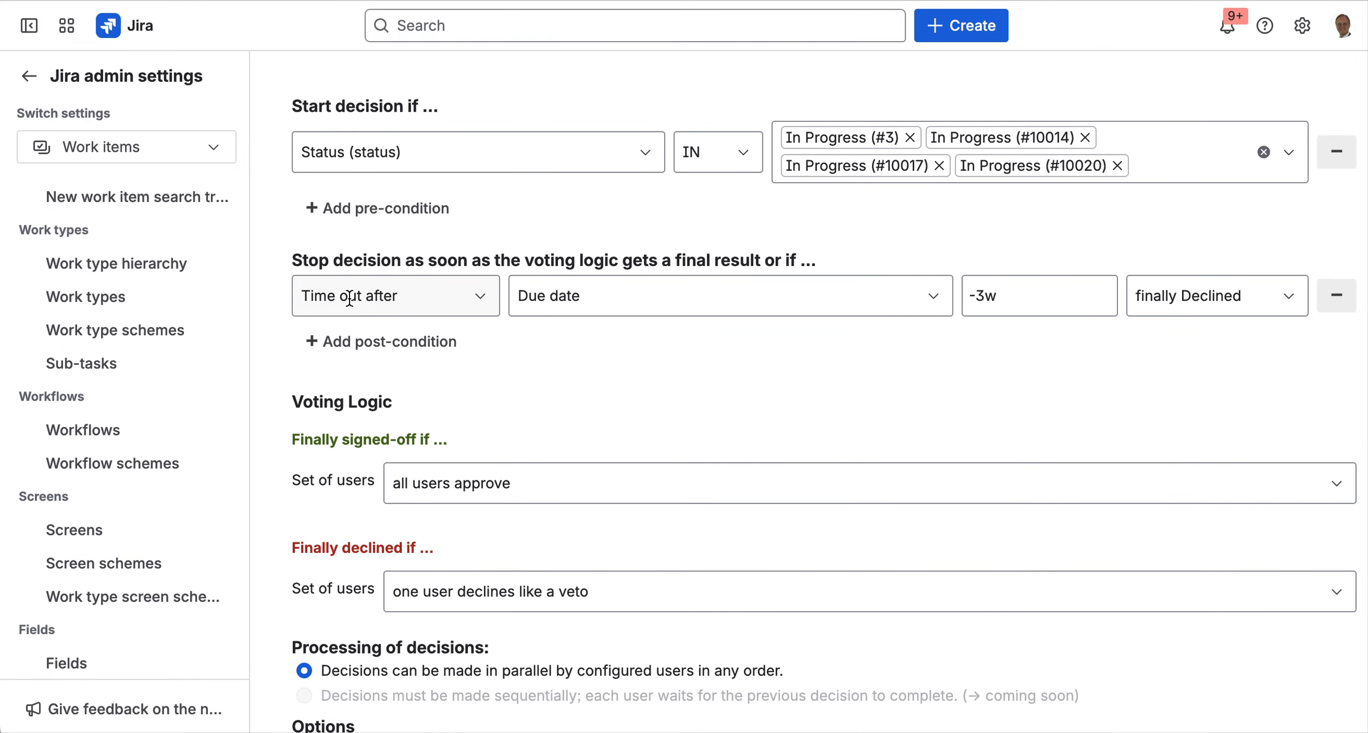
scroll(660, 409, "down", 6)
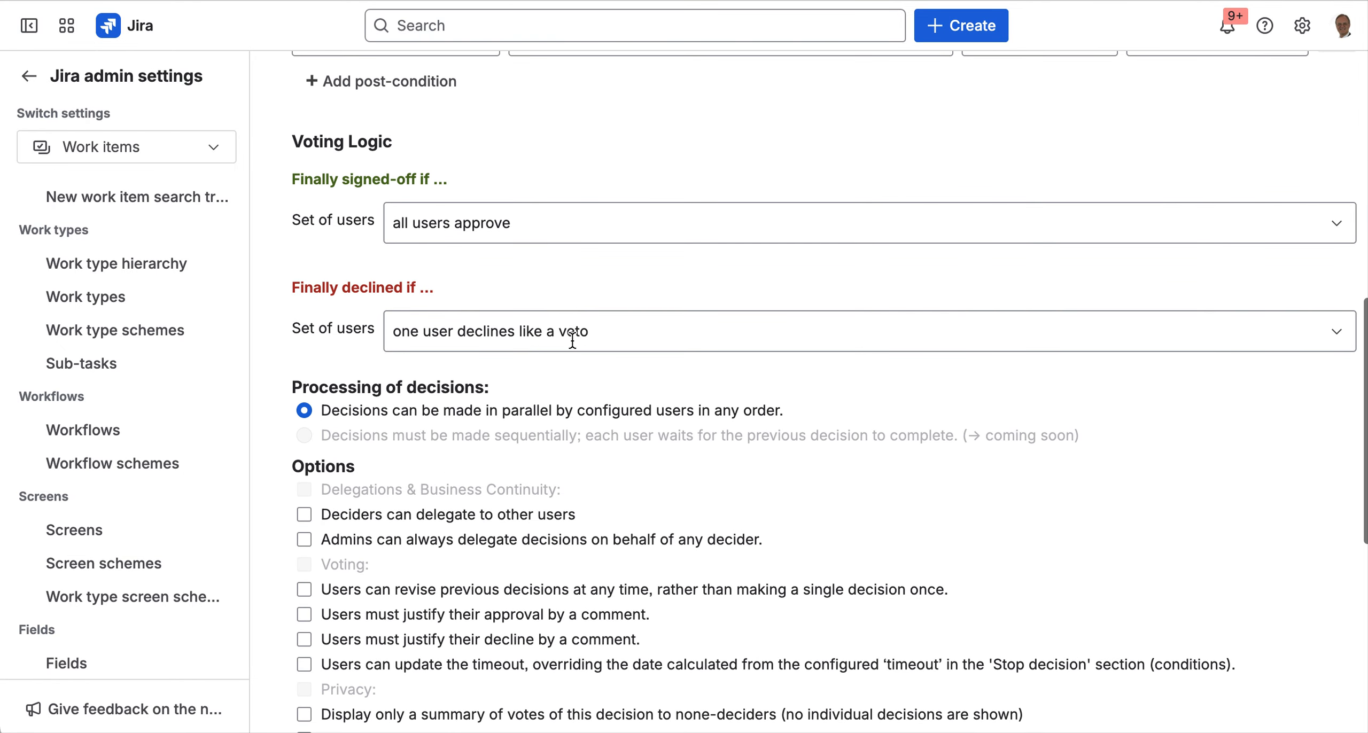
scroll(535, 479, "down", 12)
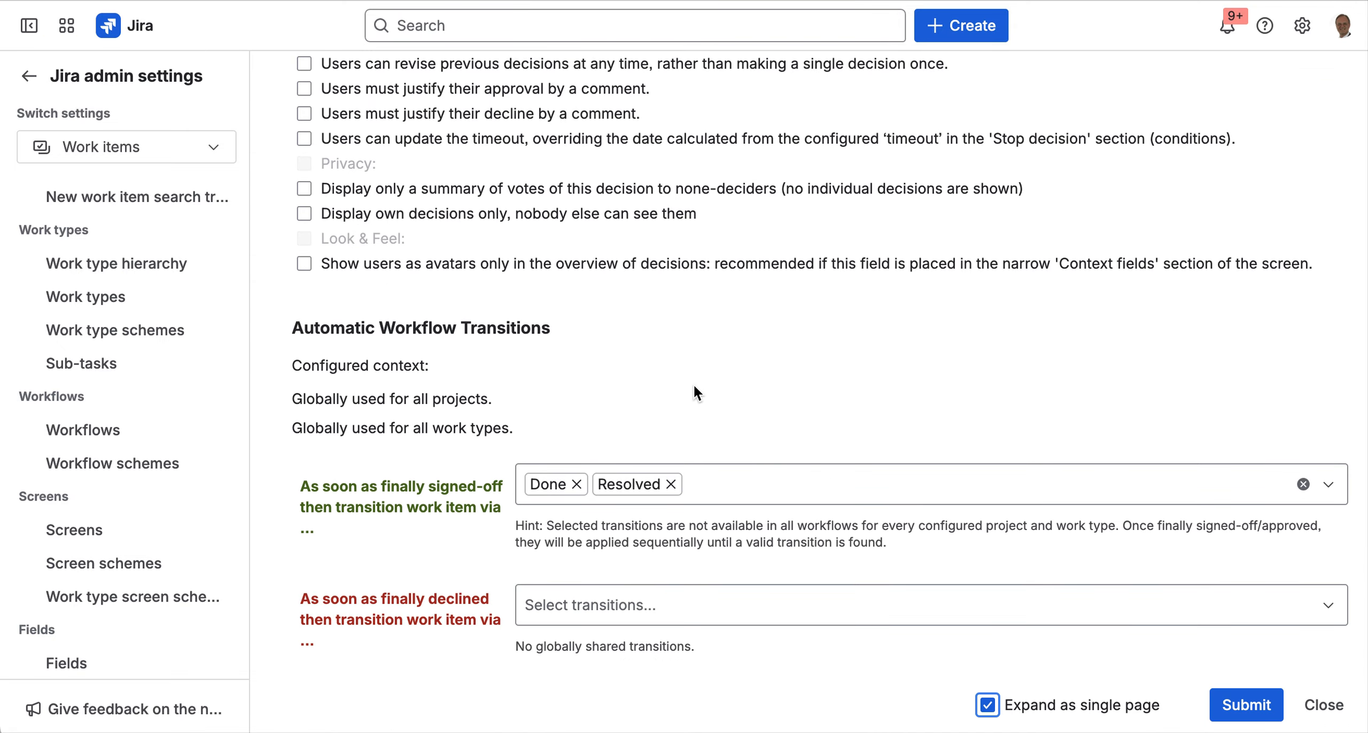
scroll(694, 387, "up", 10)
scroll(694, 387, "up", 15)
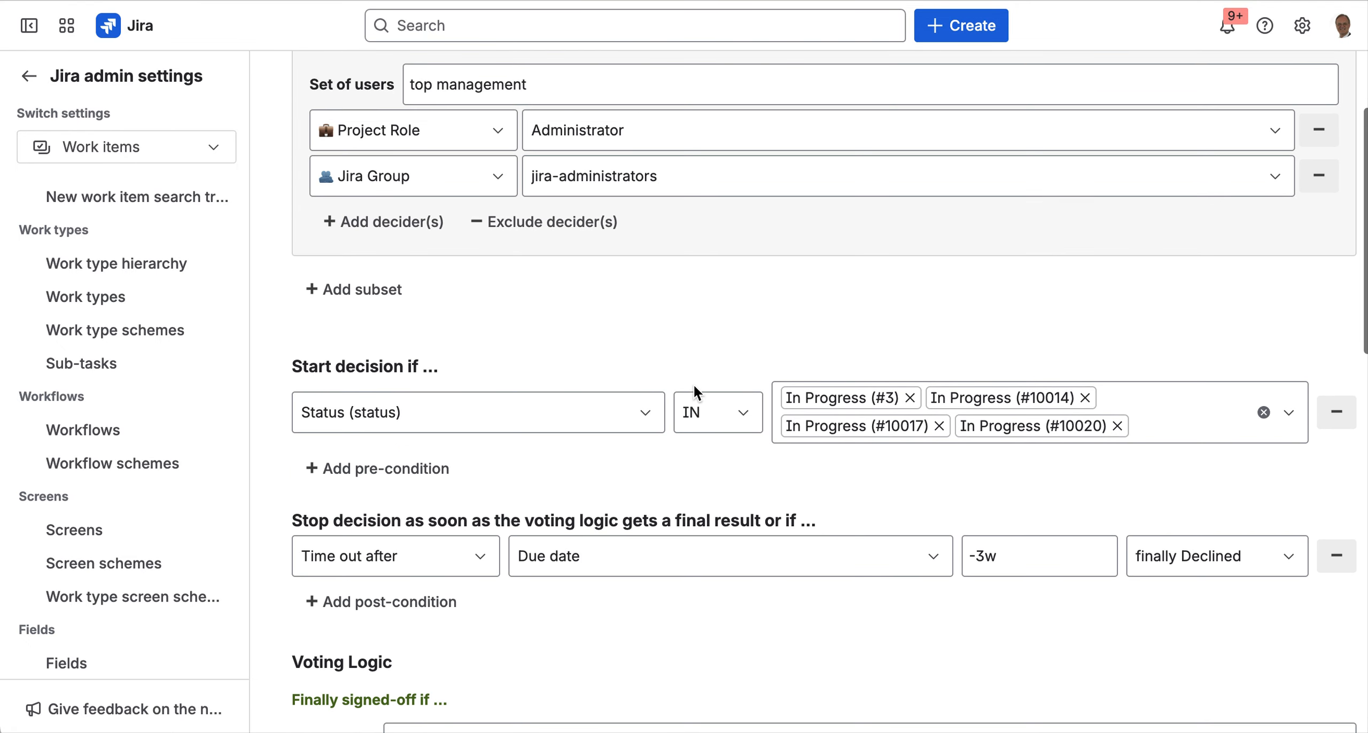
scroll(694, 387, "up", 4)
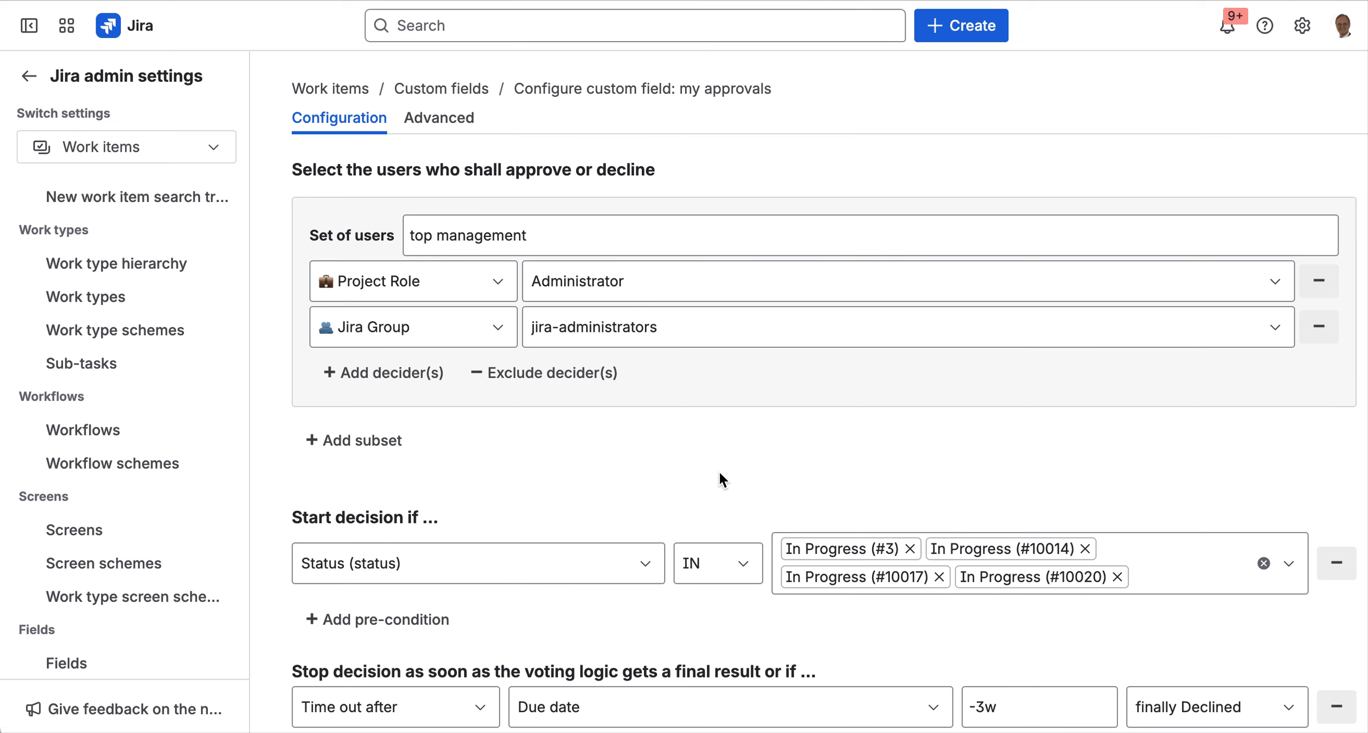
left_click(457, 120)
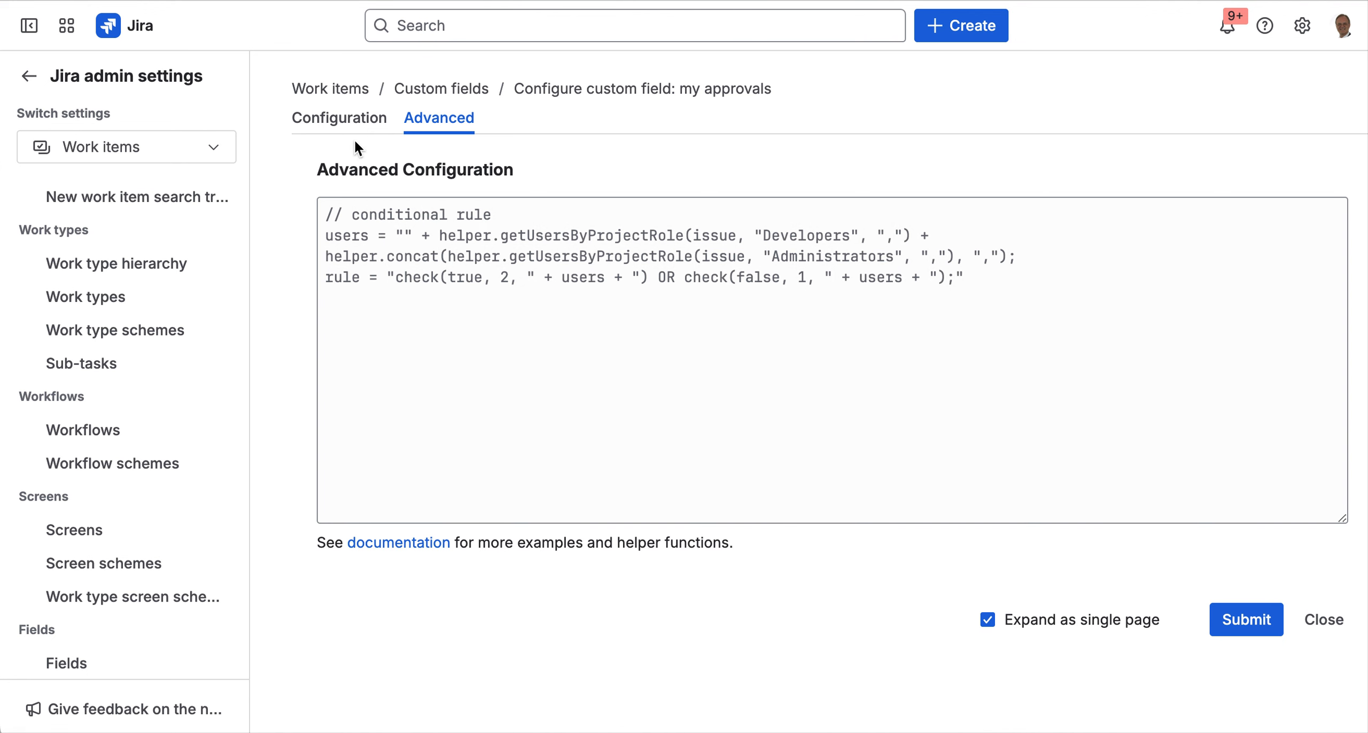
left_click(342, 119)
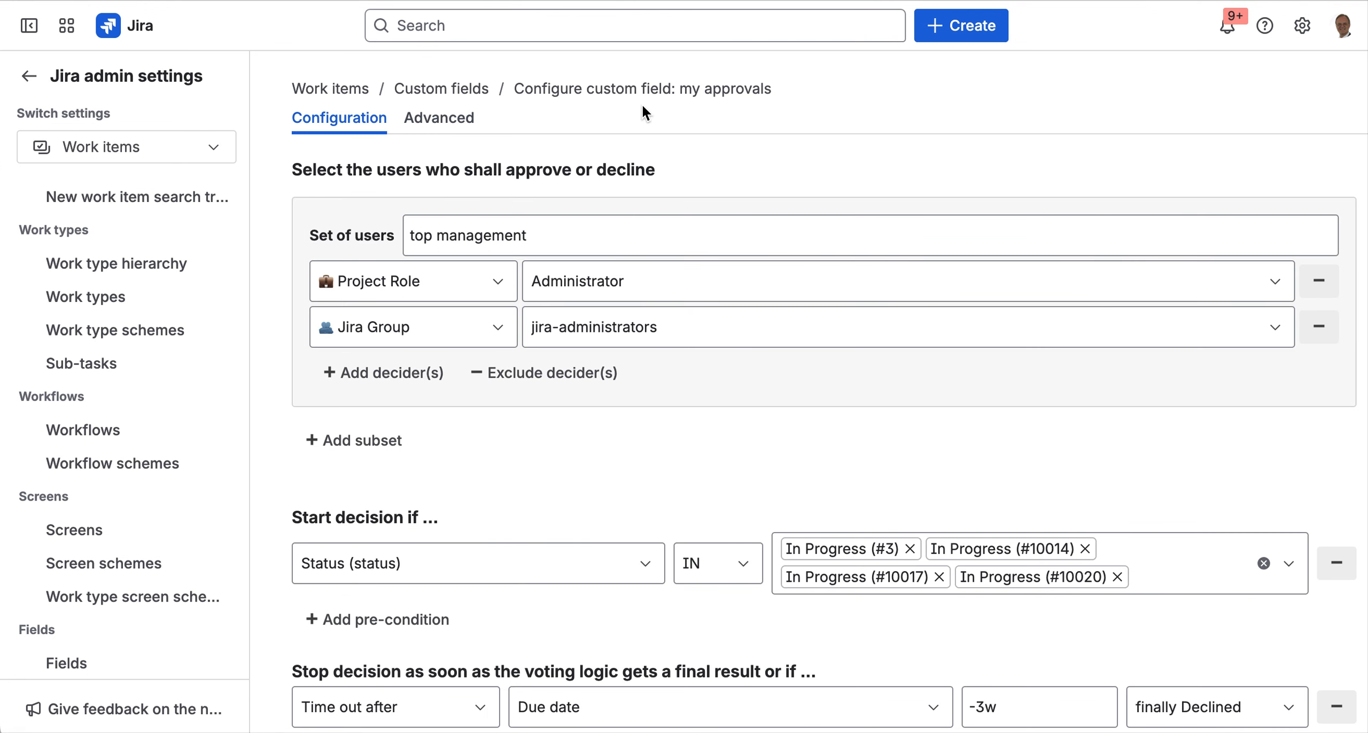